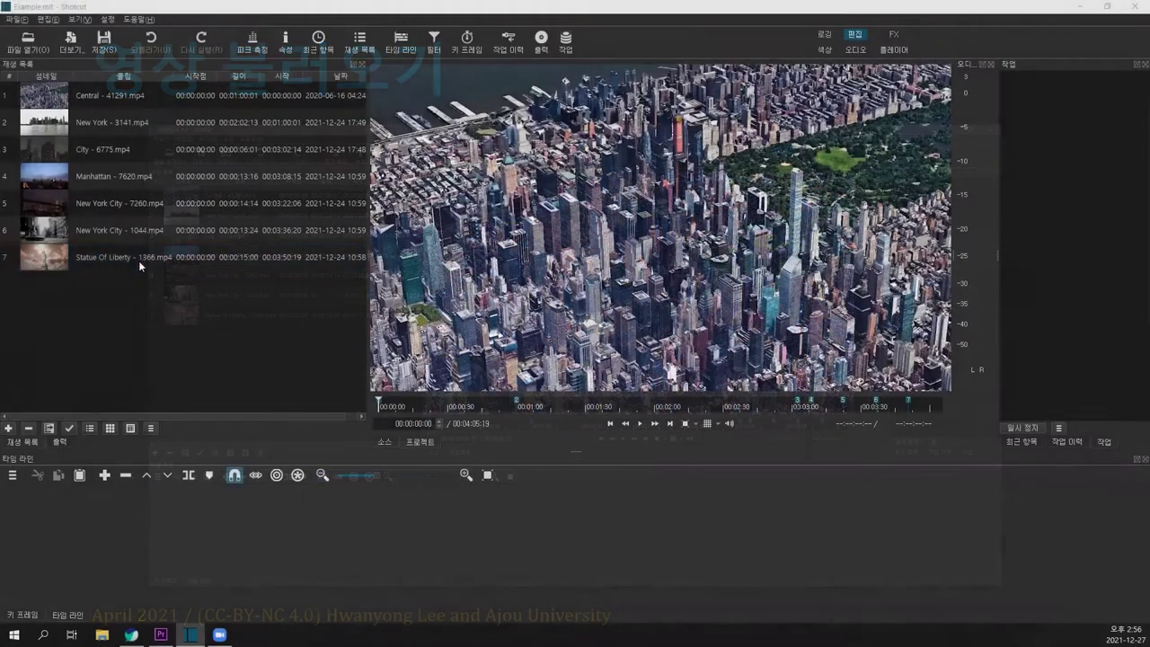
- Place the Statue Of Liberty - 1366.mp4 clip from the playlist on the timeline
click(139, 261)
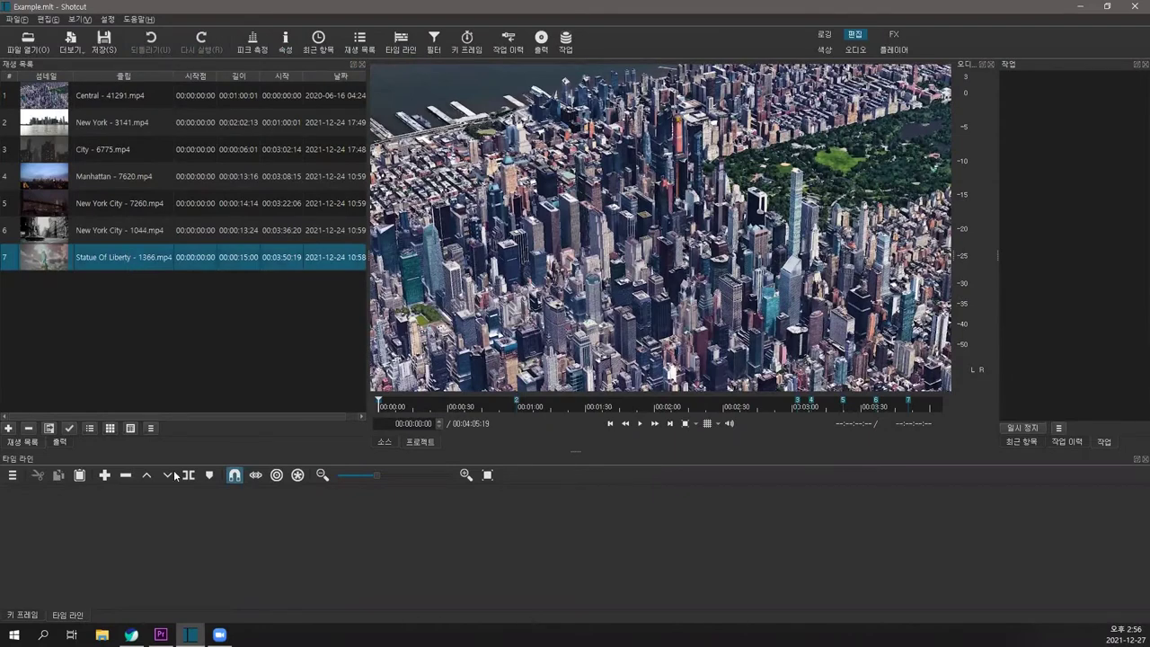
drag(177, 530, 177, 529)
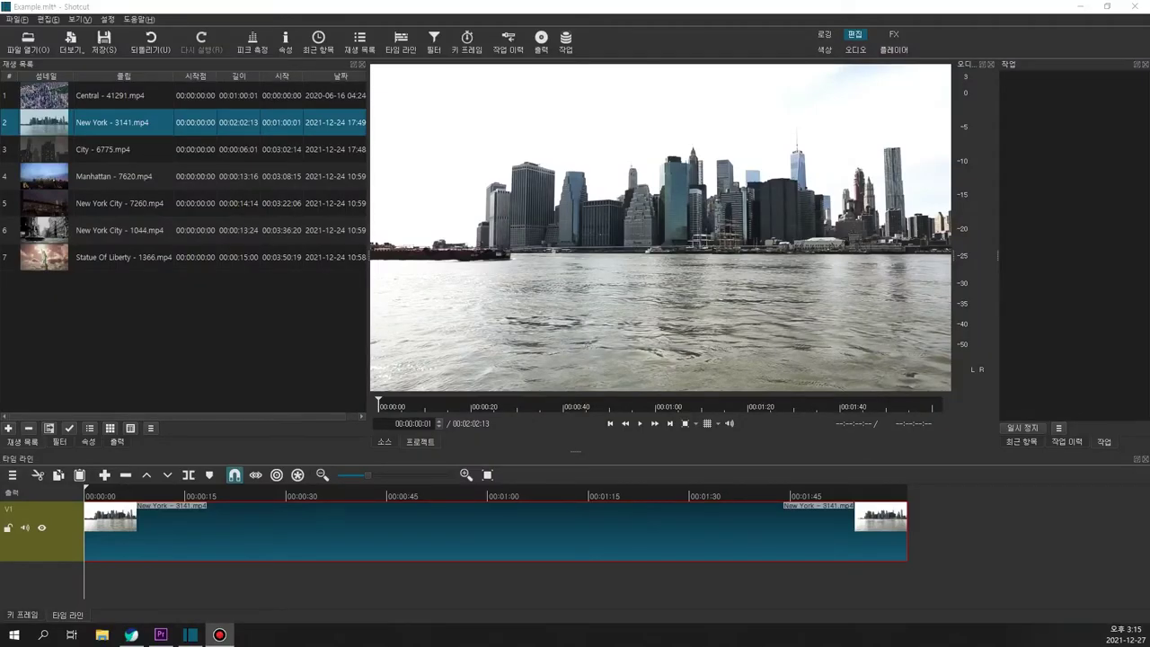
- Split the New York - 3141.mp4 clip on V1 at 00:00:27:02 and at 00:01:00:19
click(301, 516)
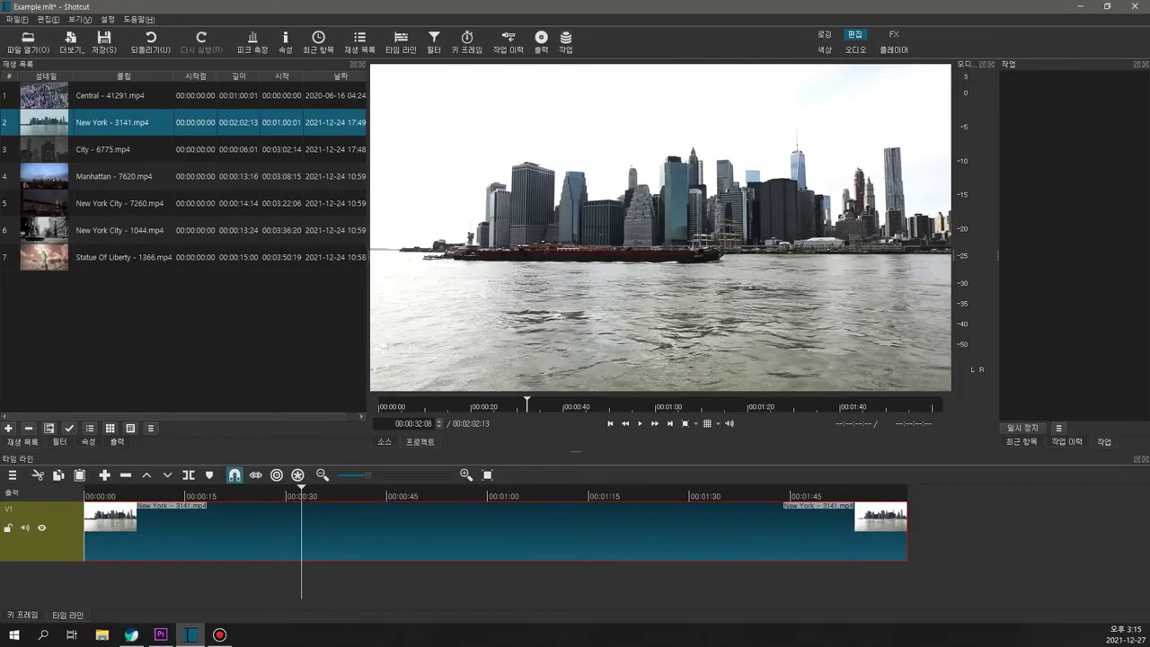
click(266, 516)
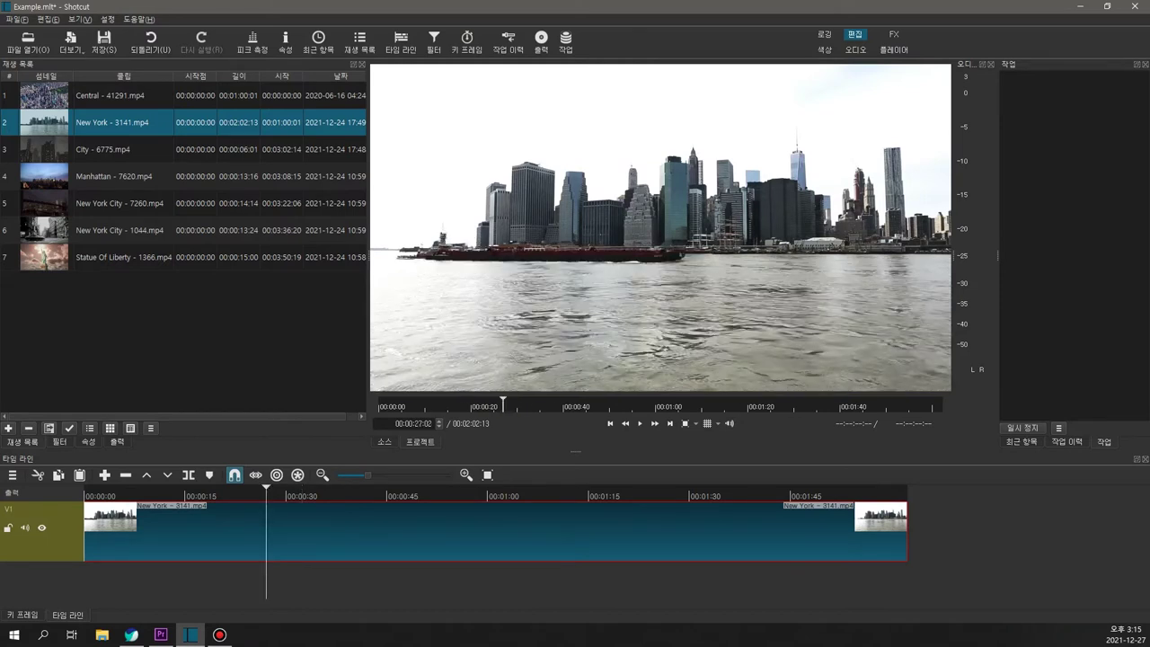
key(s)
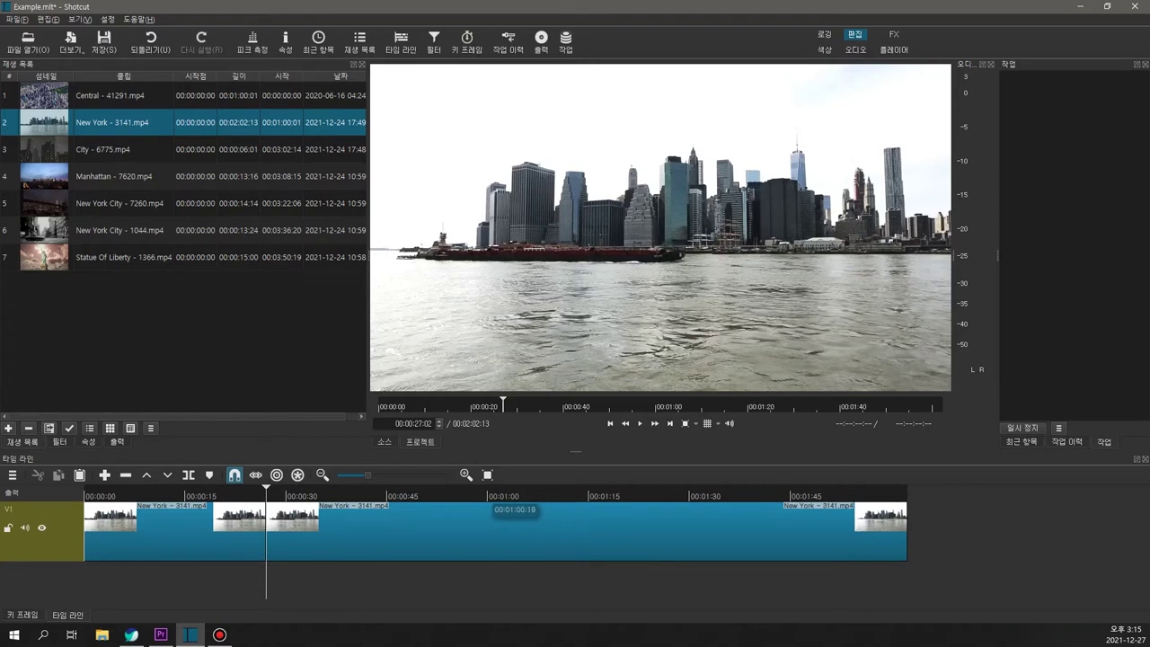
click(492, 516)
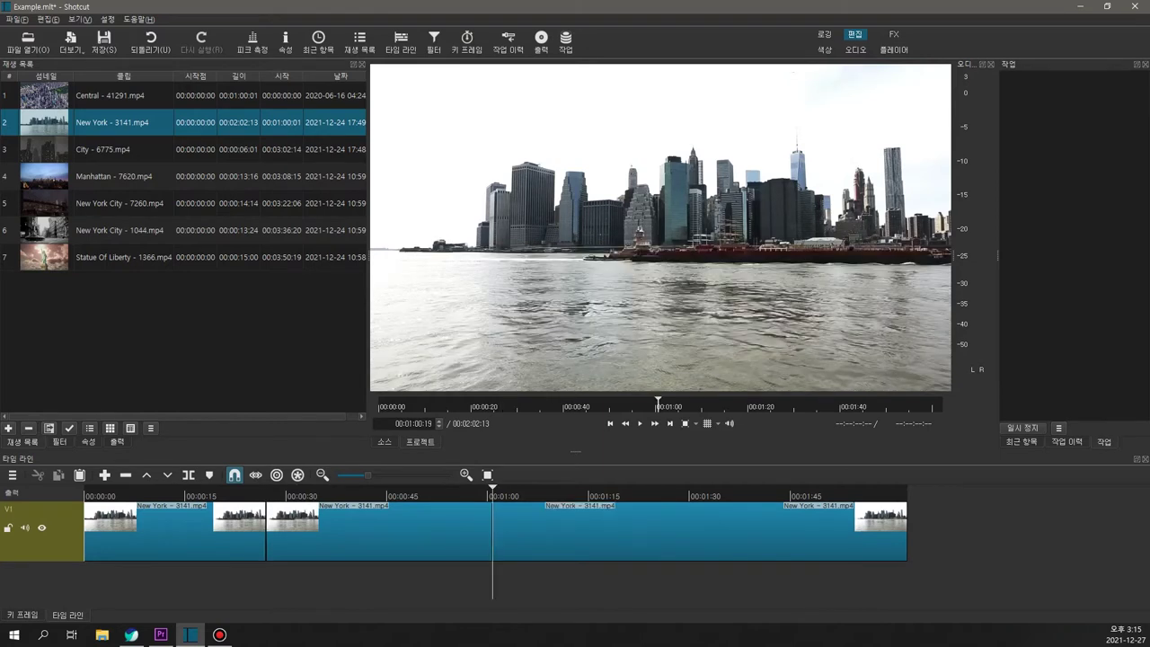
key(s)
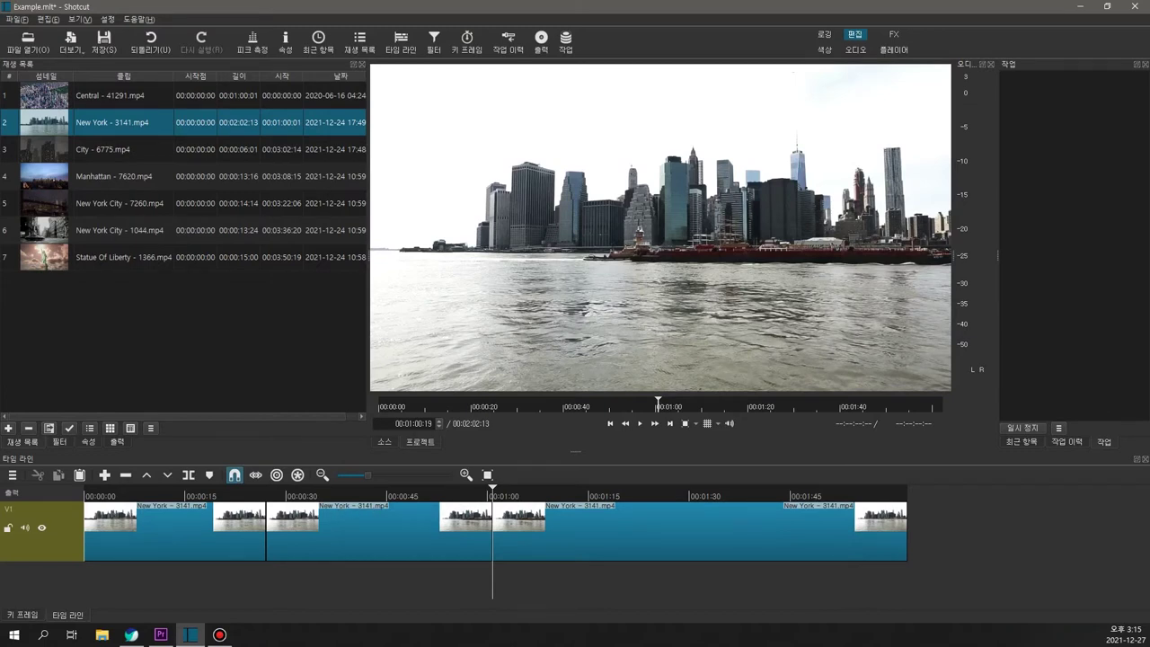
- Delete the first and last pieces of the split New York clip and move the middle piece to the start of the timeline
click(175, 539)
key(Delete)
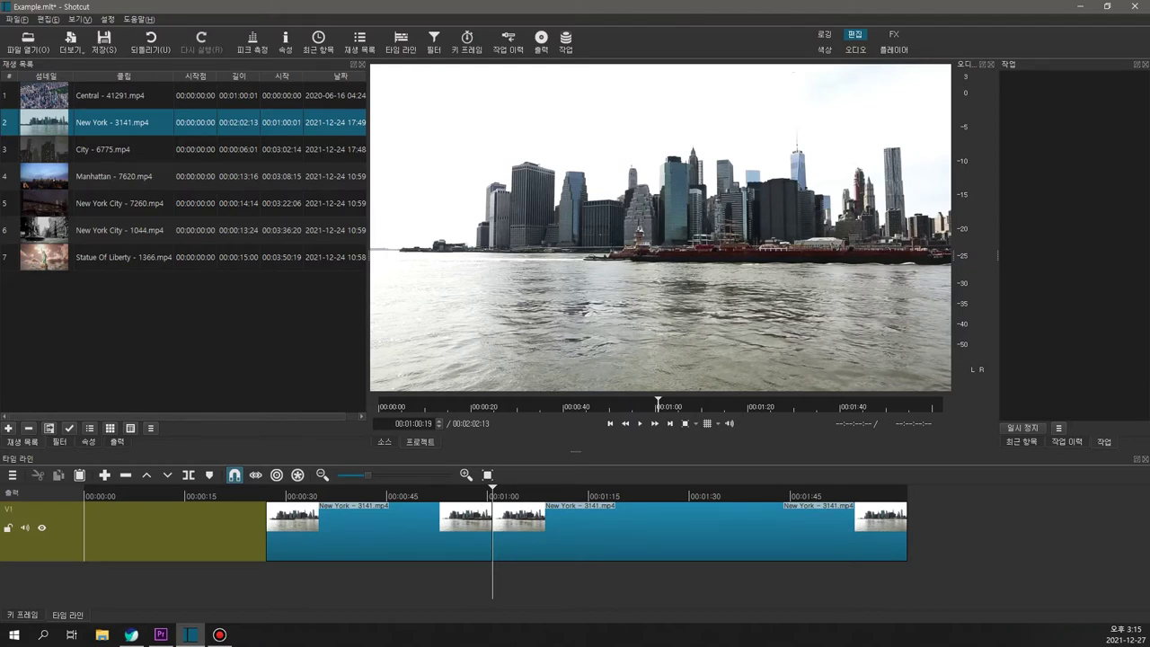
click(701, 530)
key(Delete)
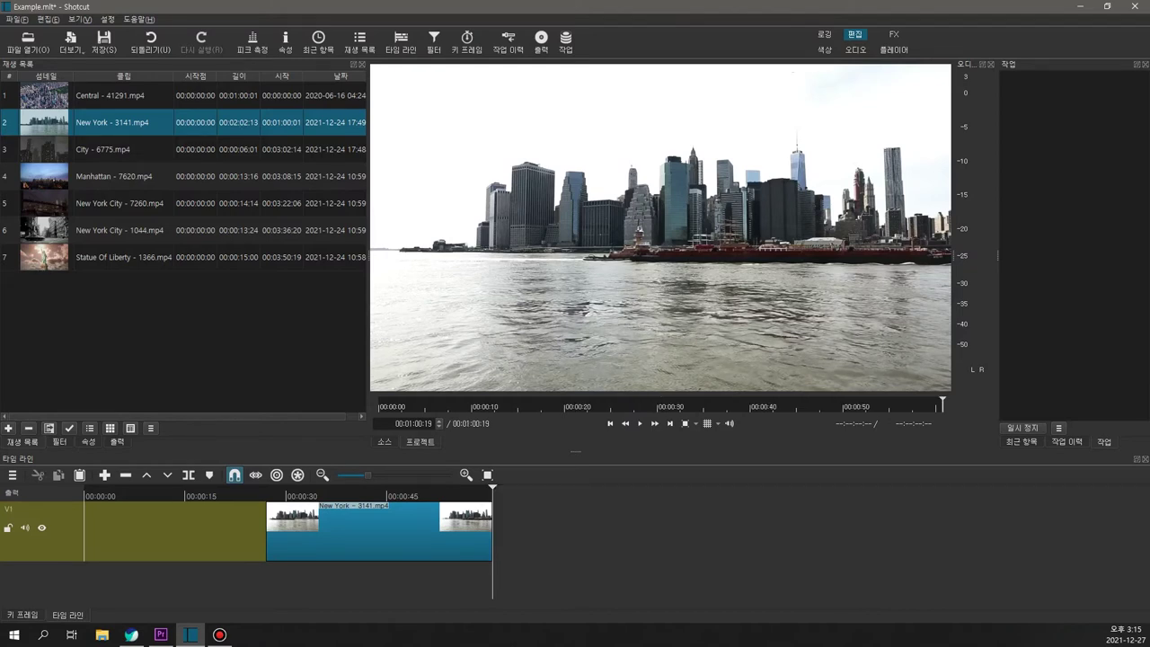
click(378, 539)
drag(377, 539, 195, 539)
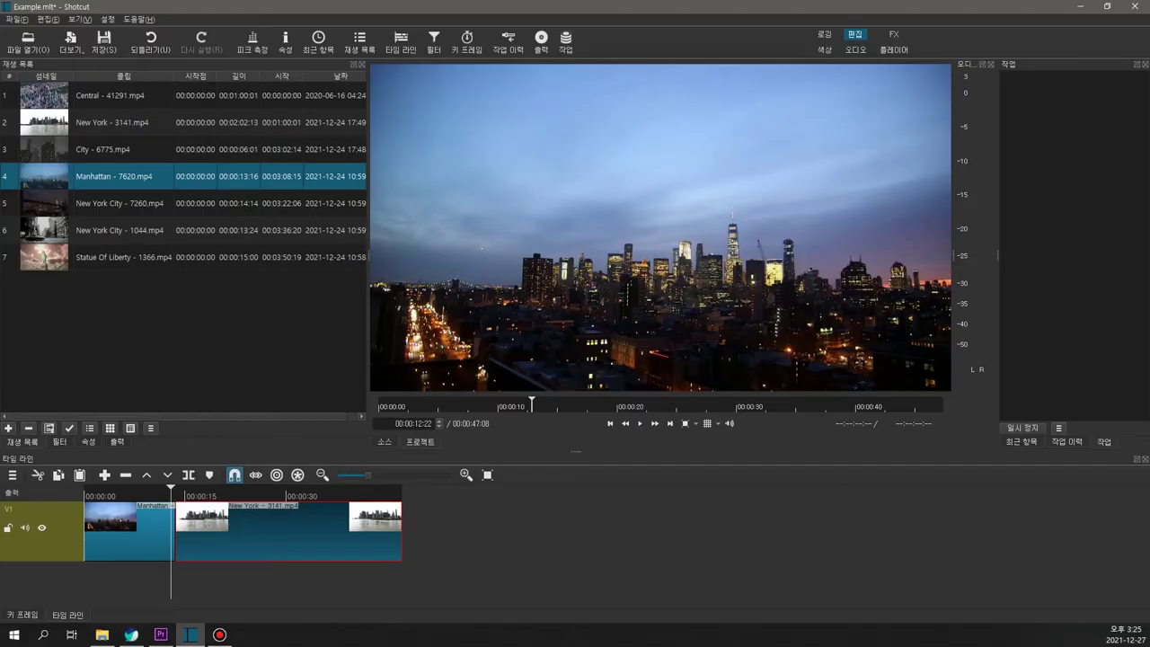
- Overlap the New York - 3141.mp4 clip onto the end of the Manhattan clip by about 2 seconds to create a transition, and preview it
key(ctrl+equal)
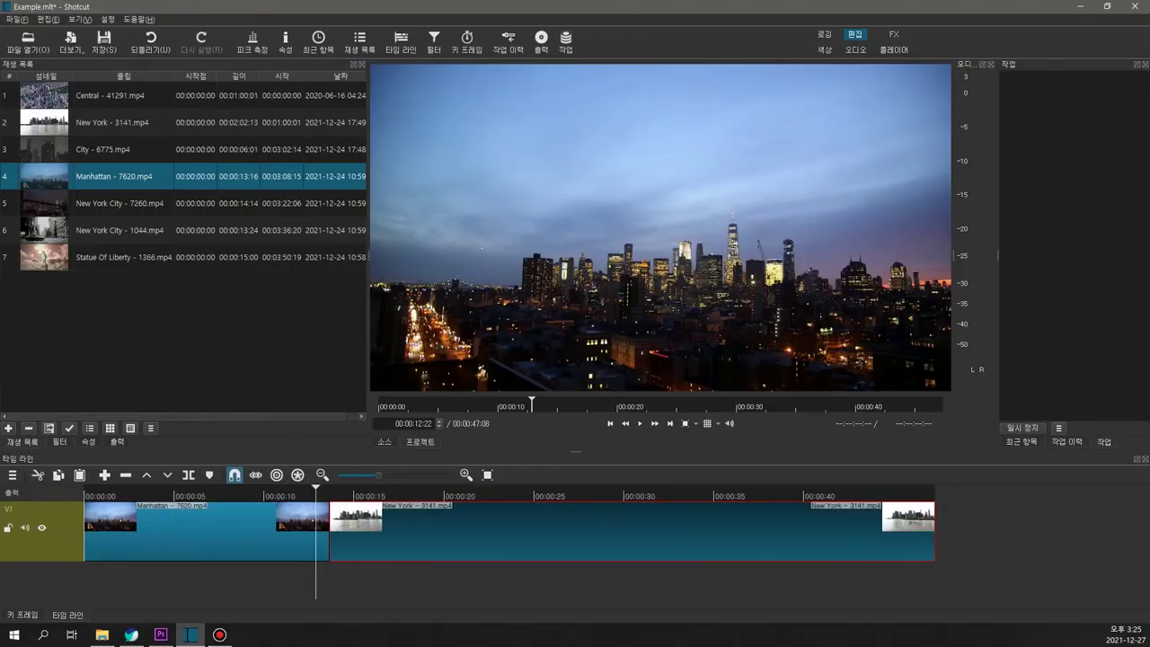
drag(436, 512, 404, 512)
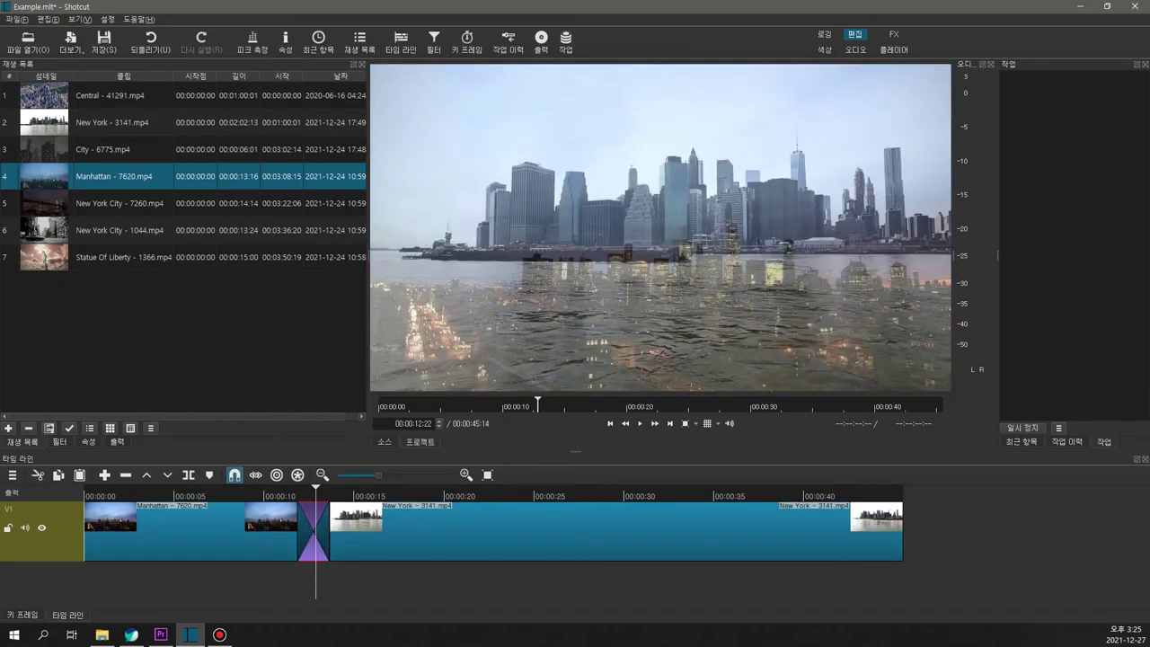
click(244, 496)
key(space)
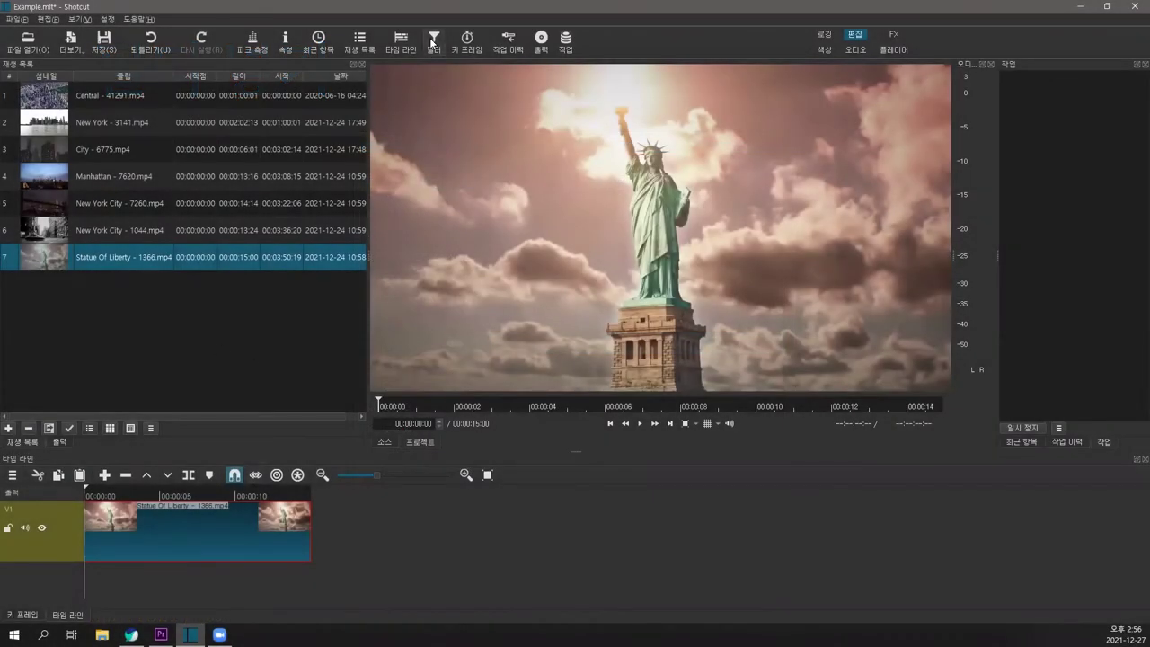
- Add the Gaussian blur video filter (흐리게: 가우시안) to the Statue Of Liberty clip and set its amount to 62.5
click(434, 40)
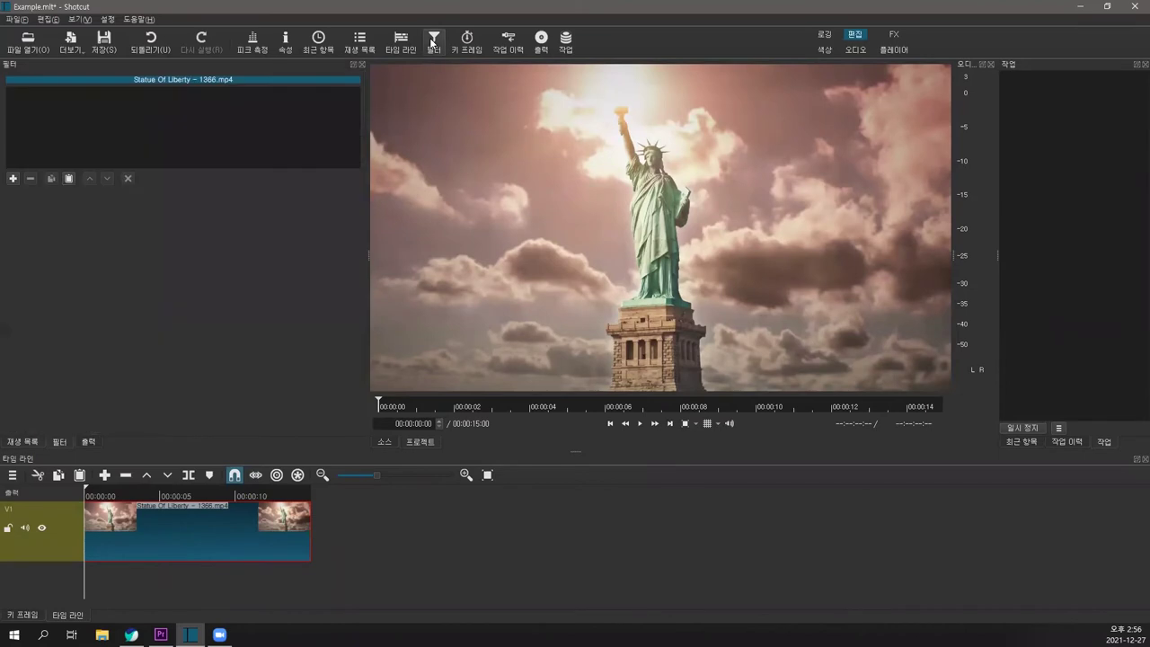
click(12, 178)
click(87, 110)
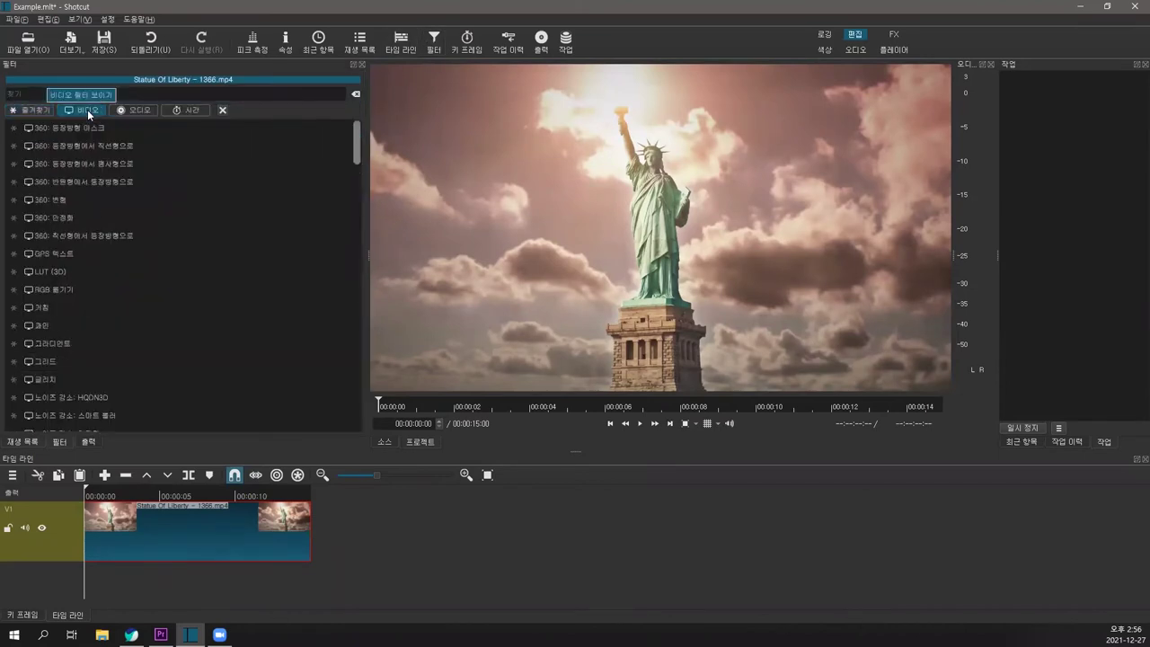
scroll(121, 297, down, 5)
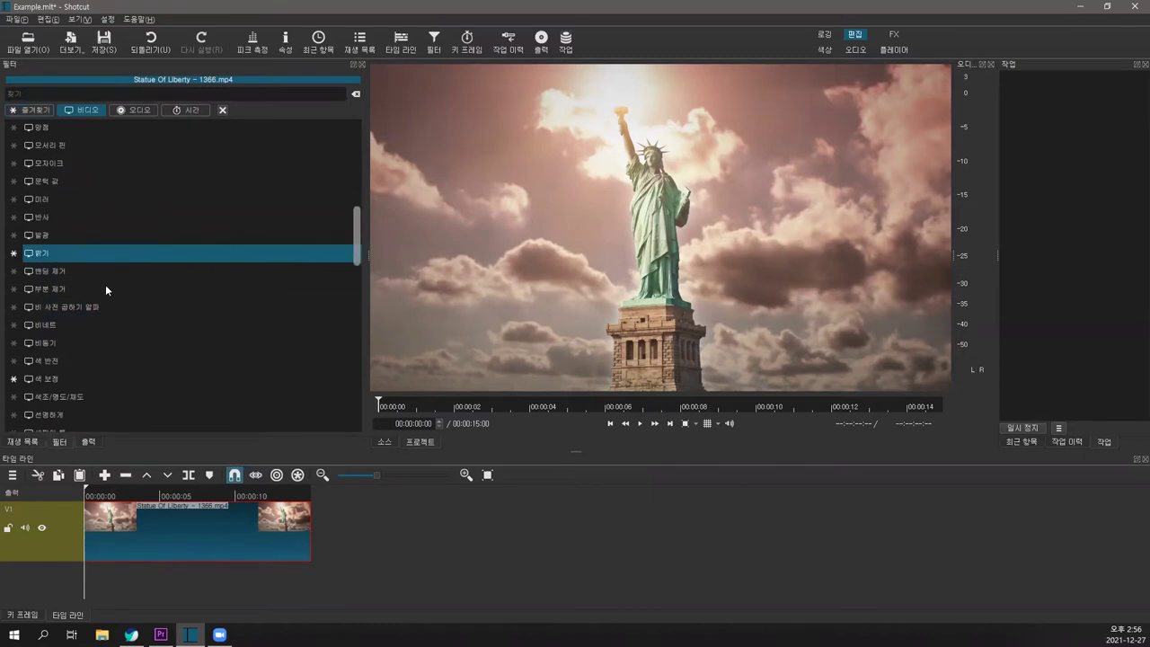
drag(356, 235, 314, 399)
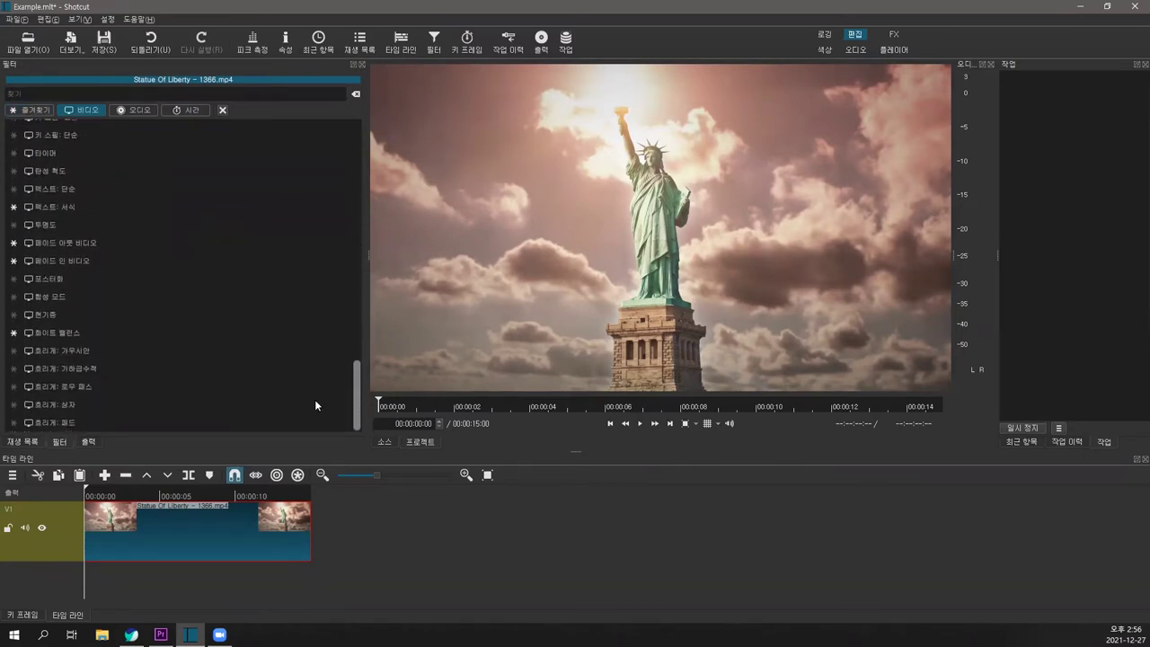
click(86, 351)
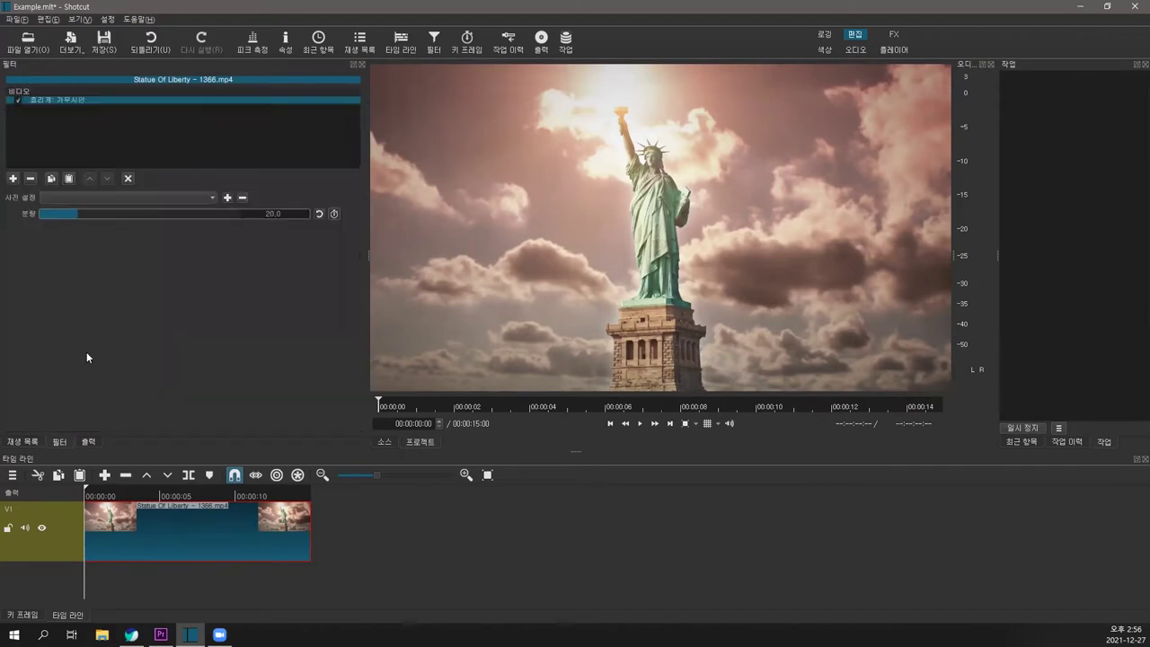
drag(87, 215, 166, 214)
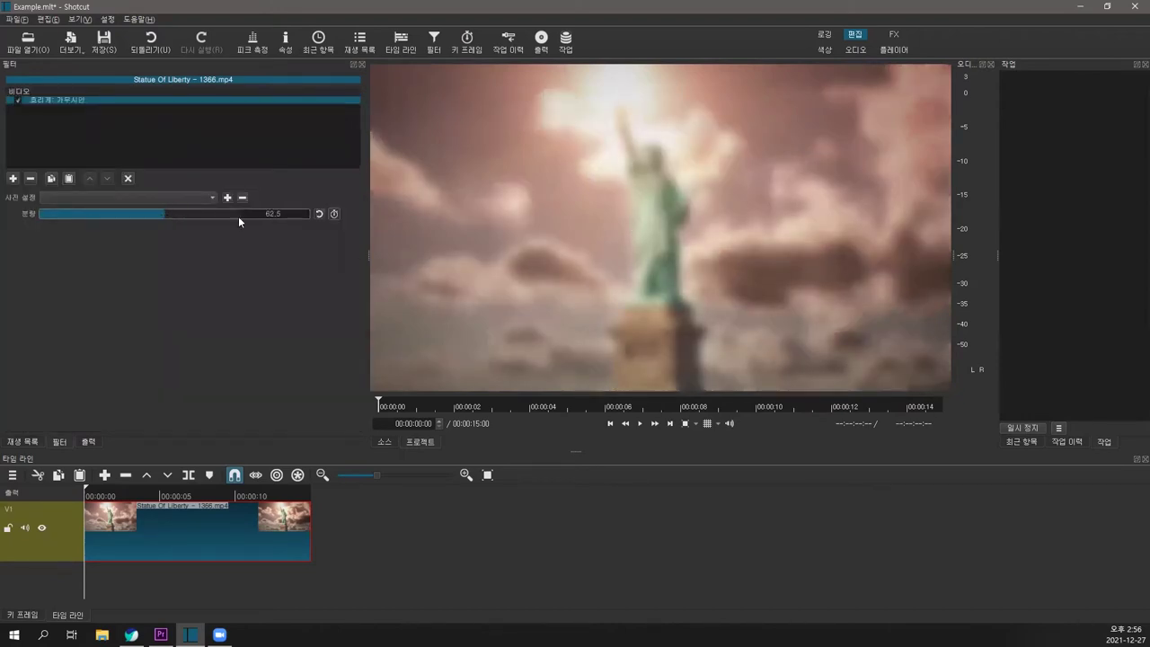
- Add the saturation filter (채도) to the Statue Of Liberty clip with its level at 0%
click(12, 178)
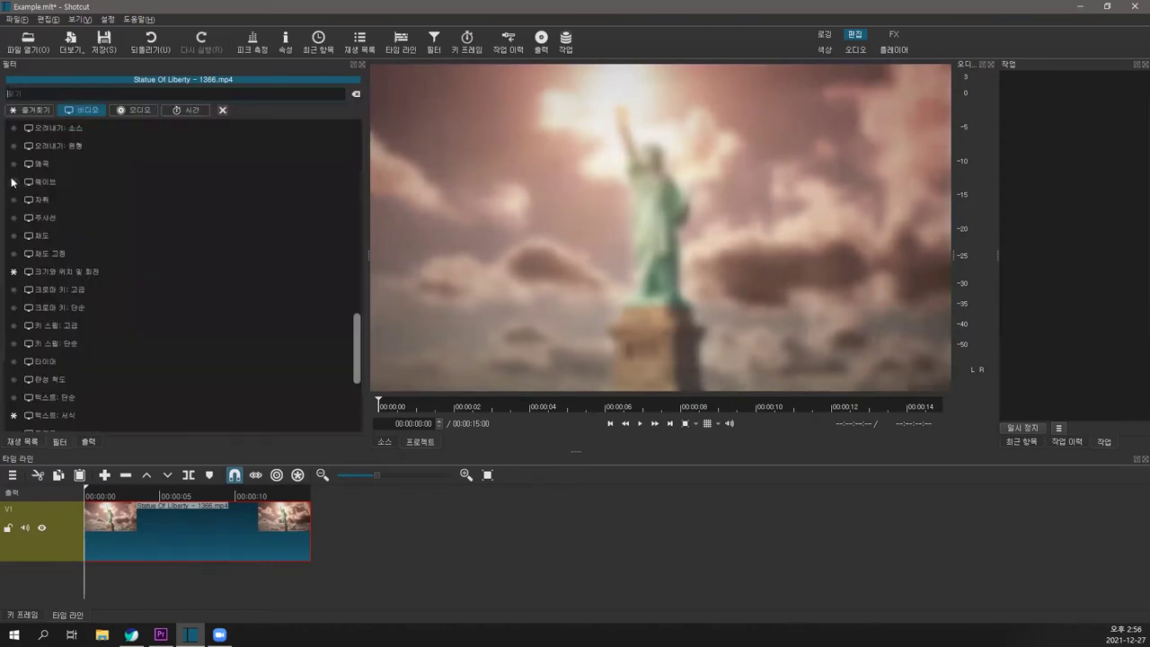
click(100, 236)
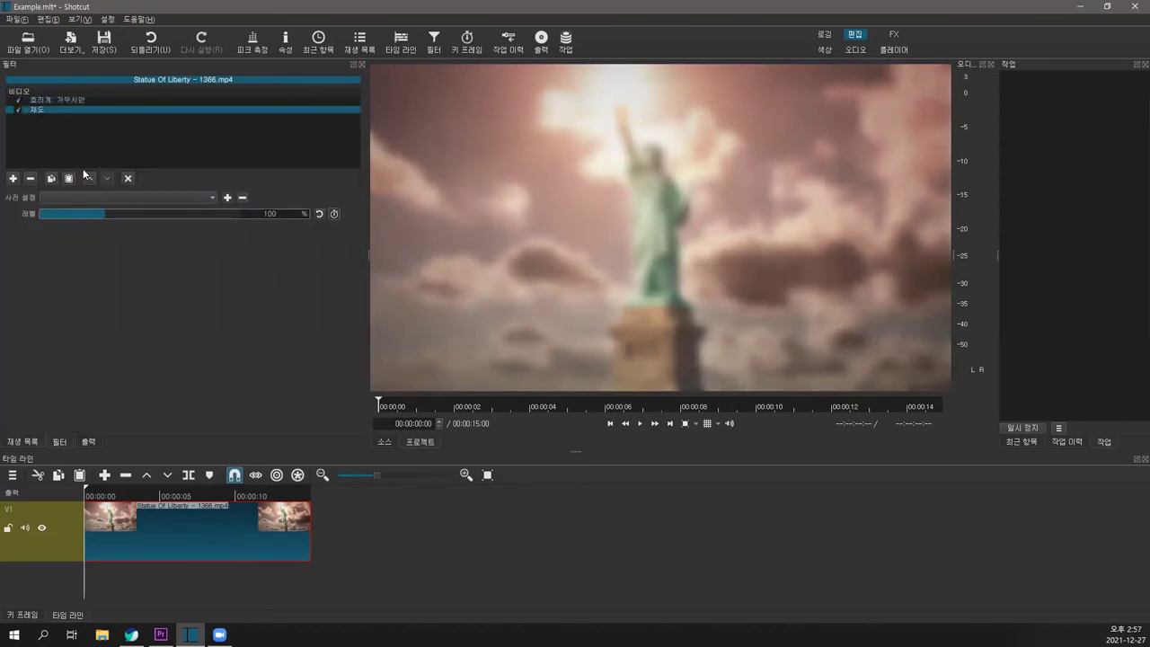
drag(113, 214, 38, 213)
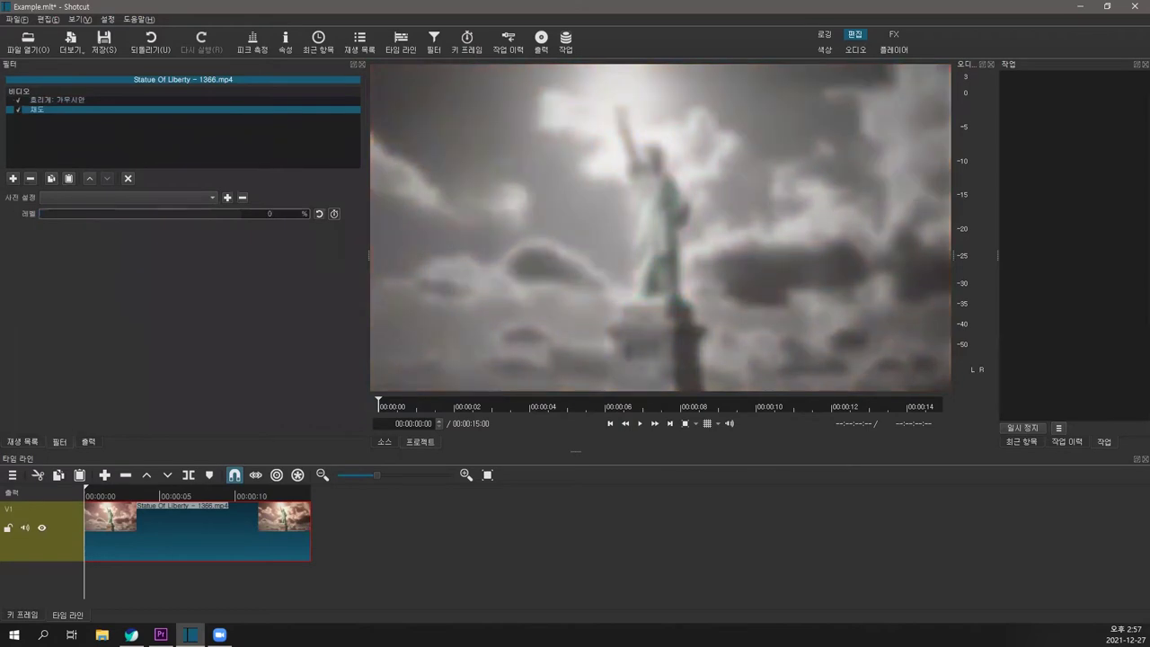
- Compare the clip with and without the Gaussian blur filter, leaving the blur disabled
click(18, 100)
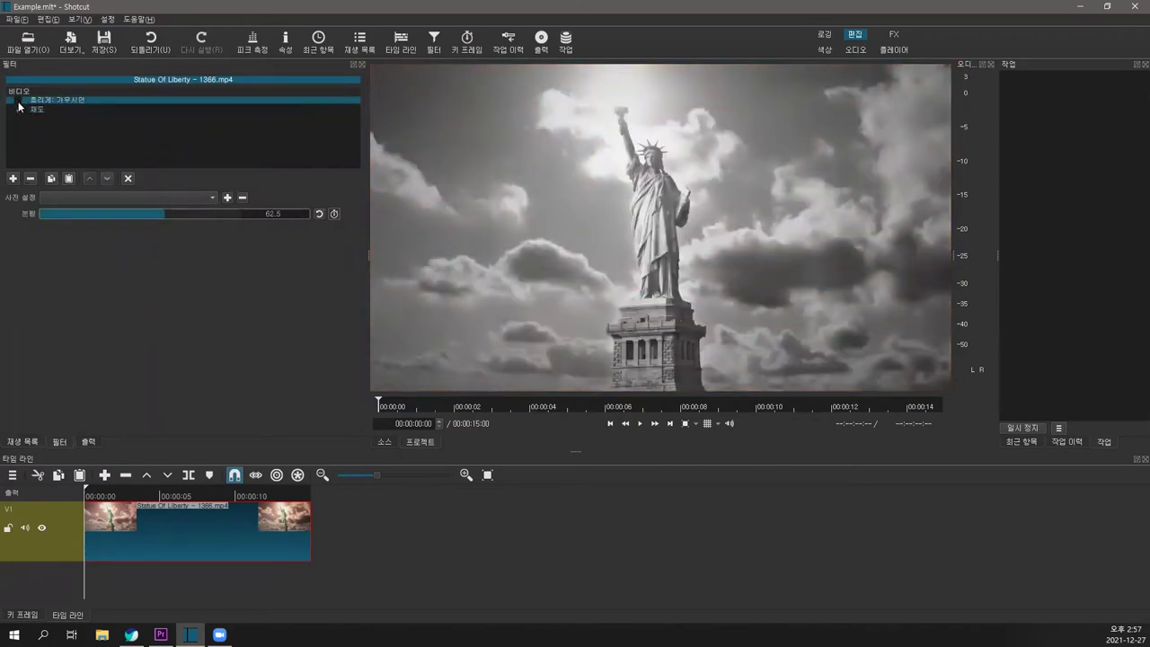
click(18, 101)
click(18, 101)
- Add the lens correction filter (렌즈 교정) with centre correction 77.7% and edge correction 80.0%, and toggle the Gaussian blur filter
click(14, 178)
scroll(128, 287, up, 5)
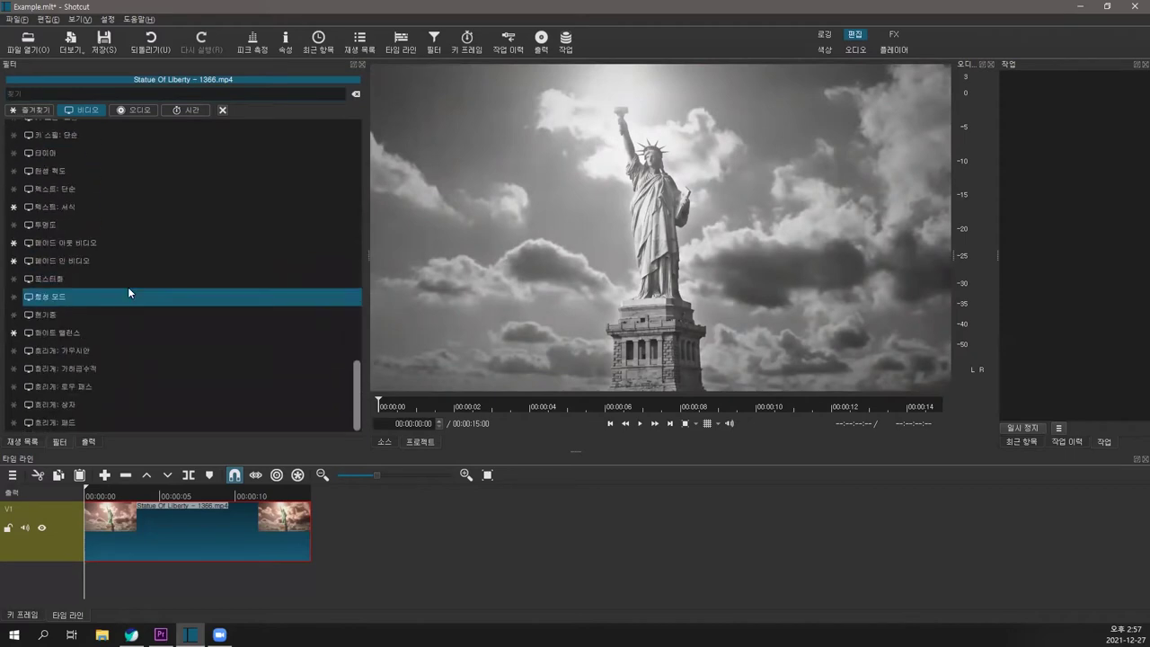
scroll(128, 286, up, 10)
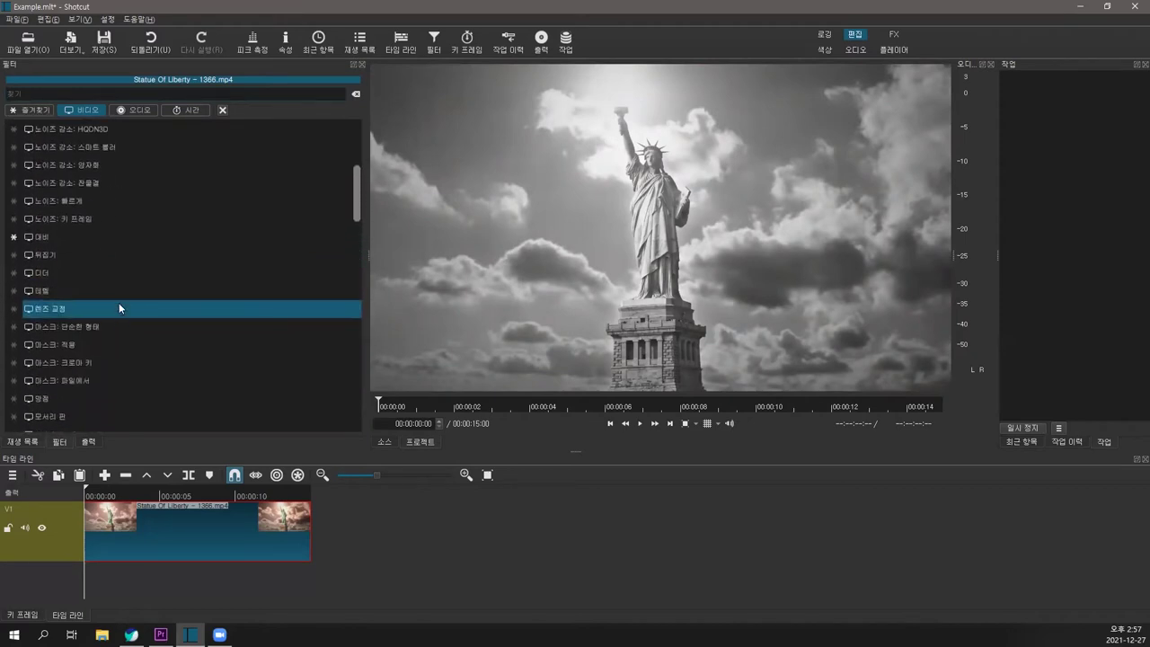
click(119, 307)
drag(152, 258, 202, 244)
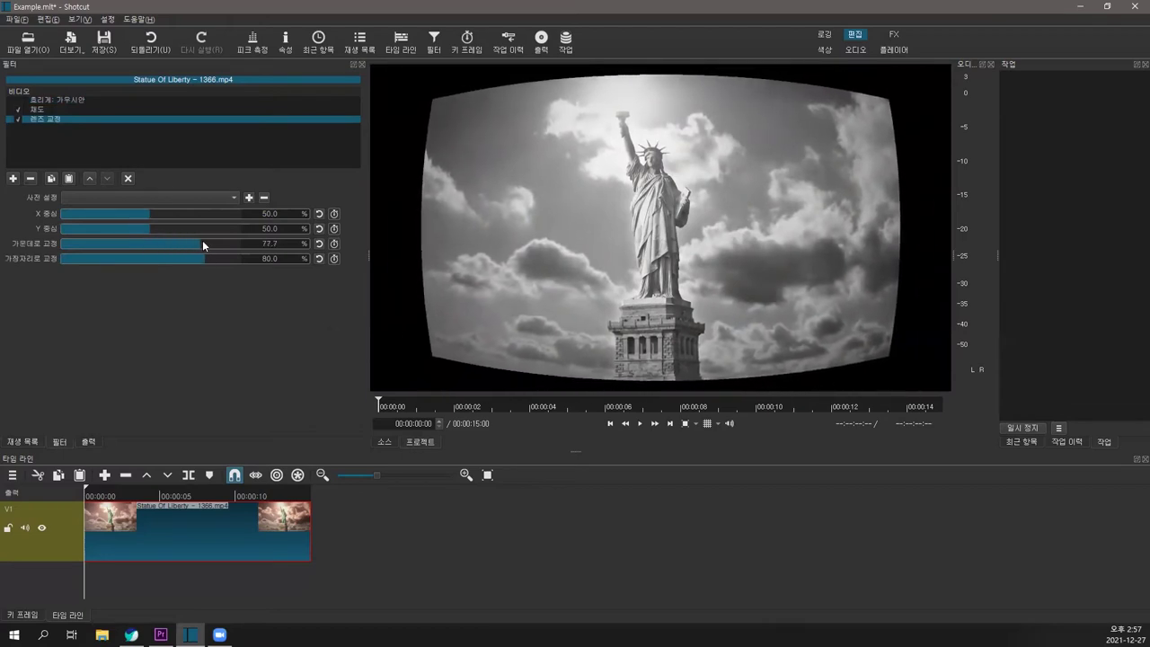
click(18, 100)
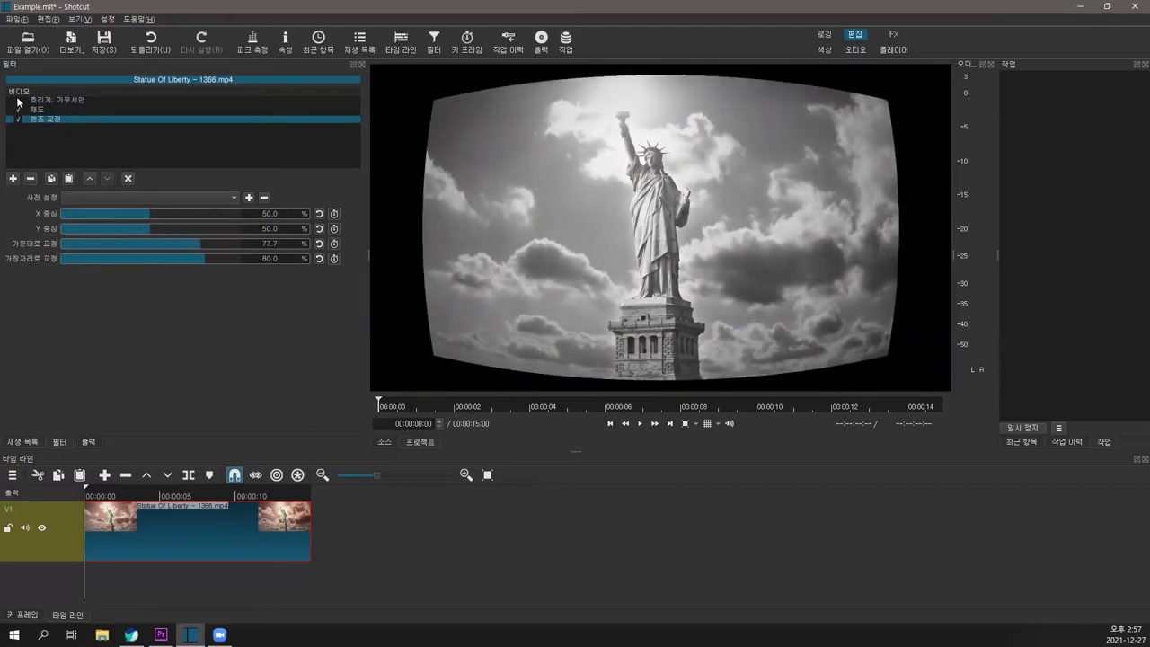
click(18, 100)
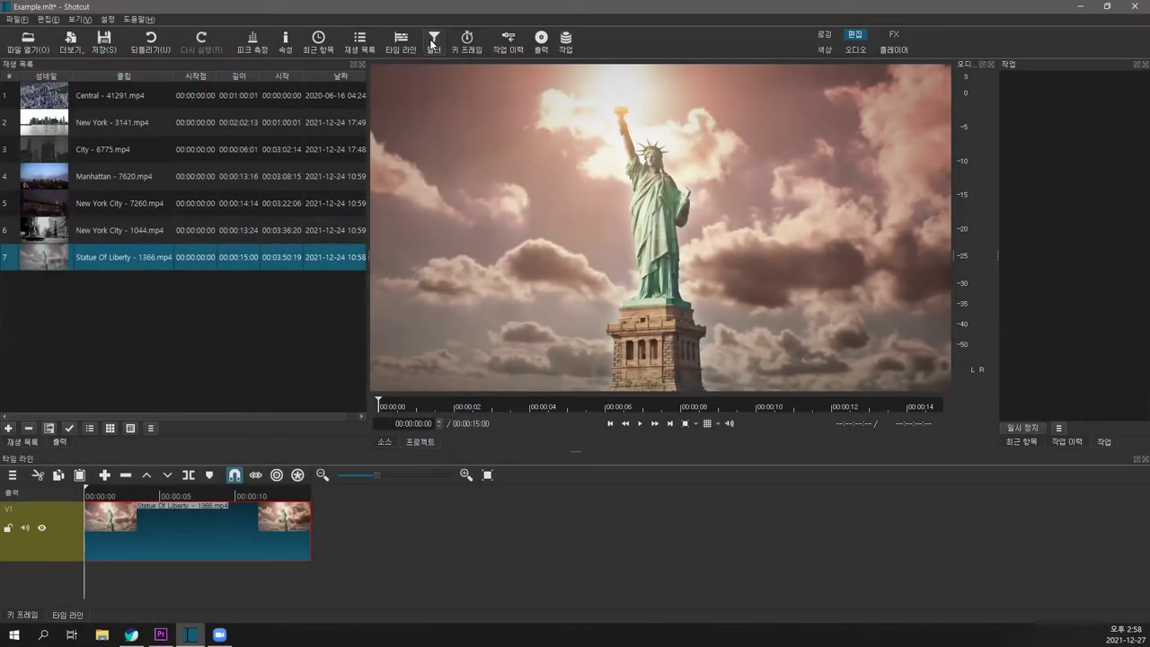
- Add the rich text filter (텍스트: 서식) reading "NEW YORK CITY", centre-aligned in a 1,536 x 122 box at position 182, 890
click(434, 41)
click(14, 178)
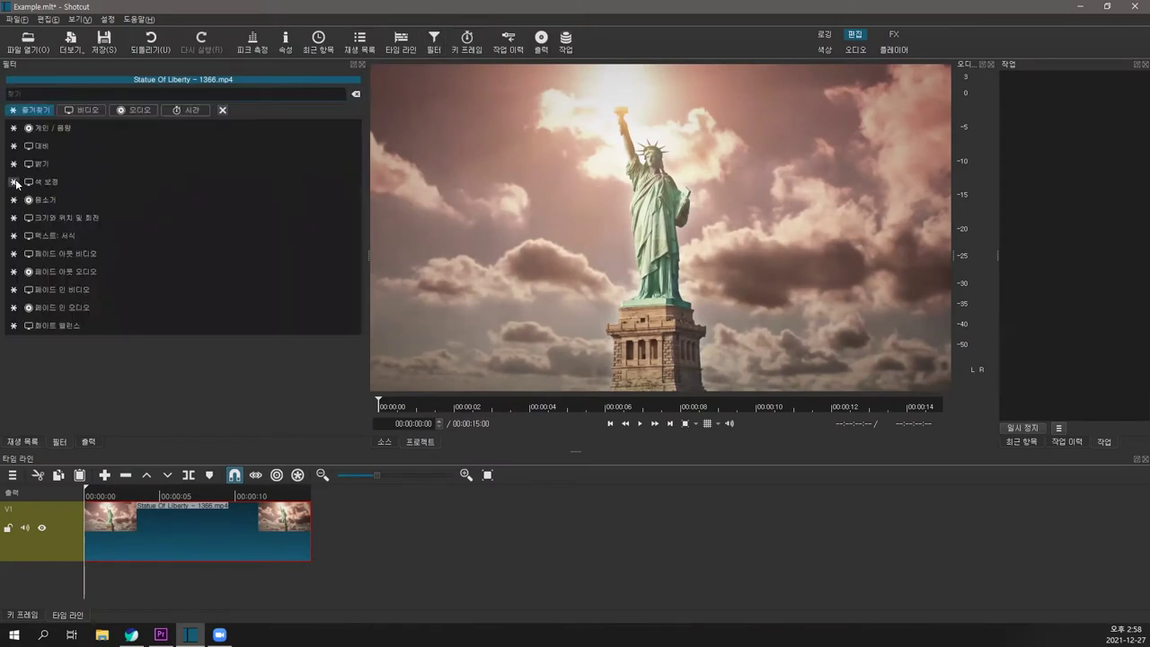
click(87, 238)
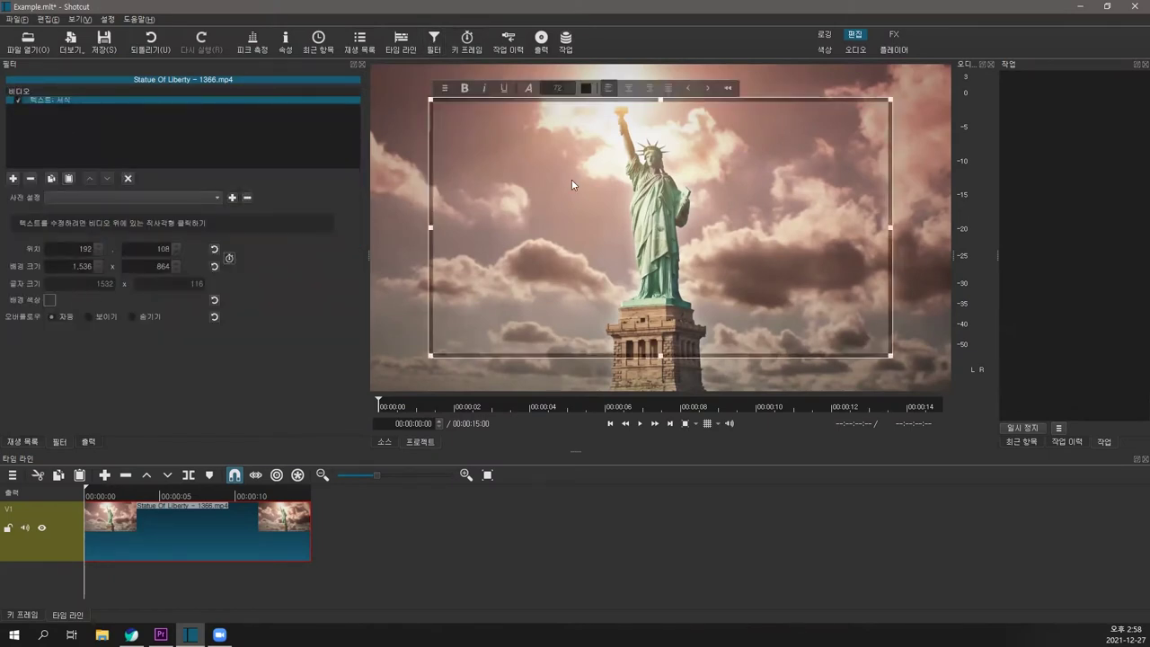
text(NEW YORK CITY)
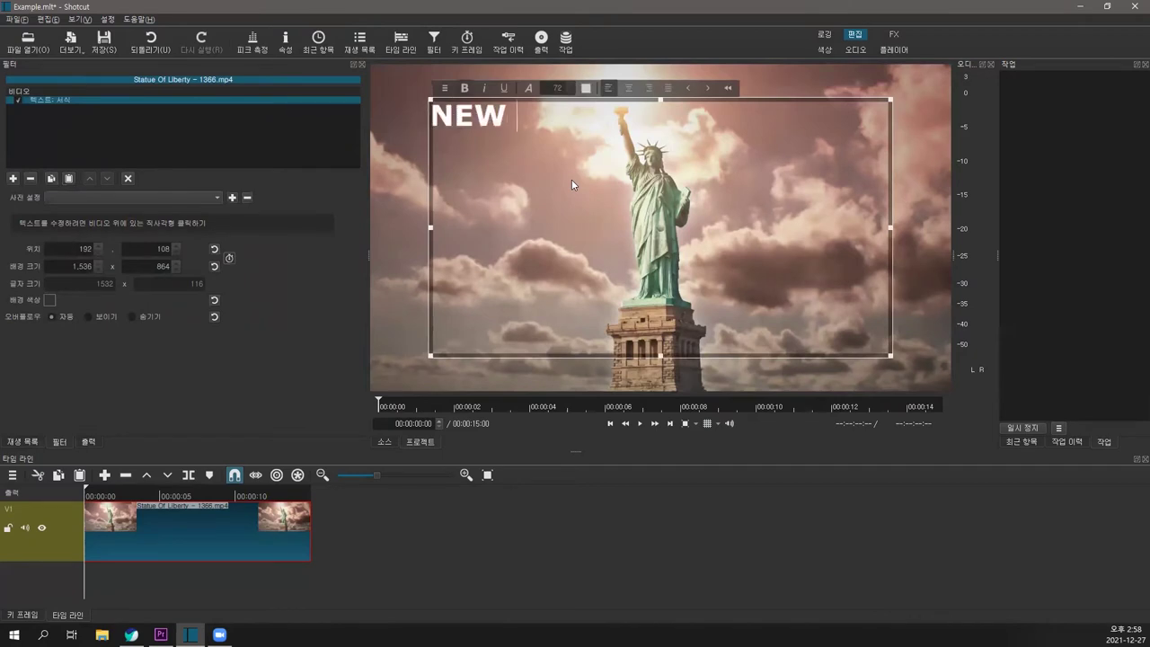
click(629, 87)
drag(663, 118, 662, 362)
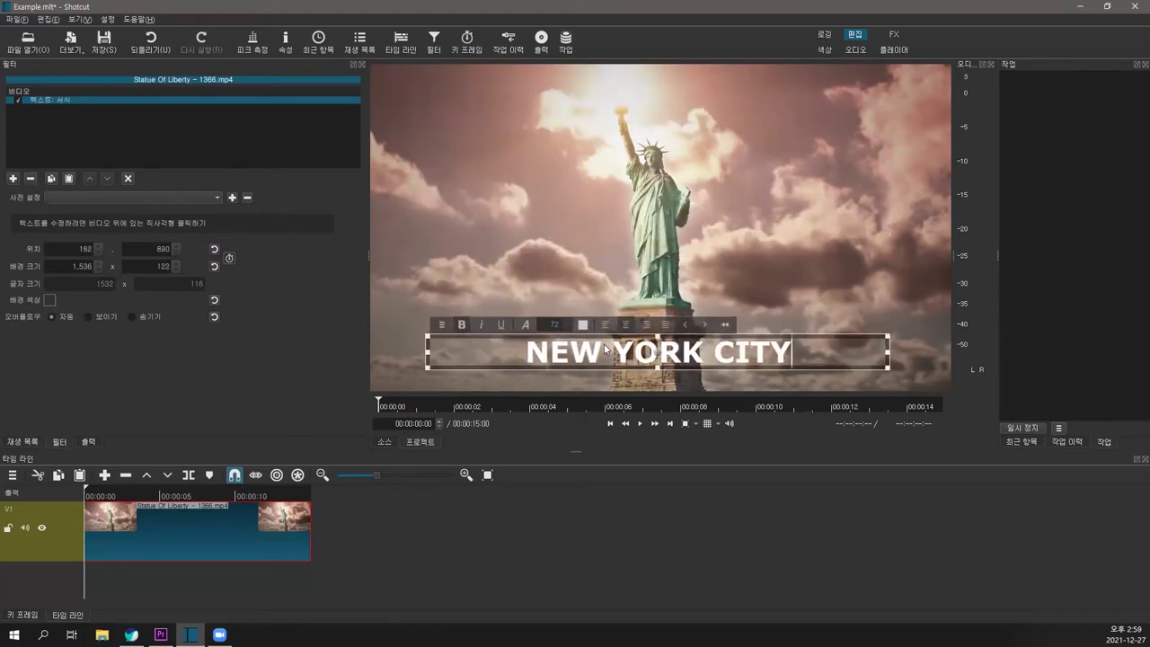
- Choose a grey text colour for the NEW YORK CITY title
click(582, 324)
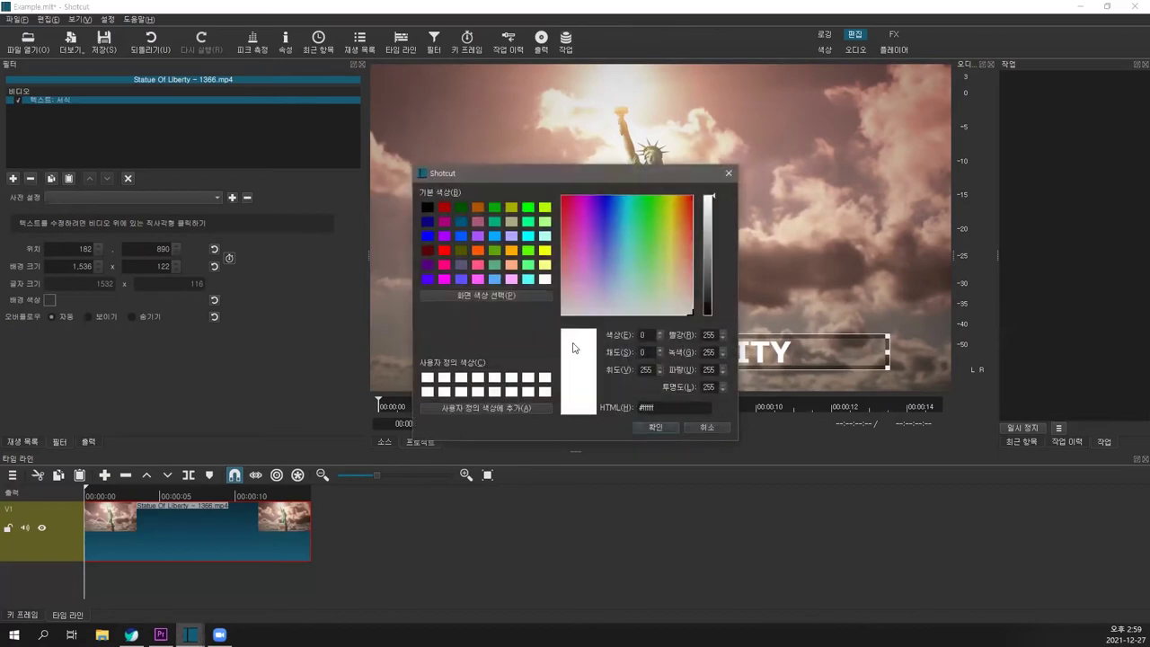
click(606, 315)
mouse_move(612, 319)
mouse_down()
mouse_move(659, 303)
mouse_move(600, 316)
mouse_up()
drag(715, 206, 716, 230)
click(655, 427)
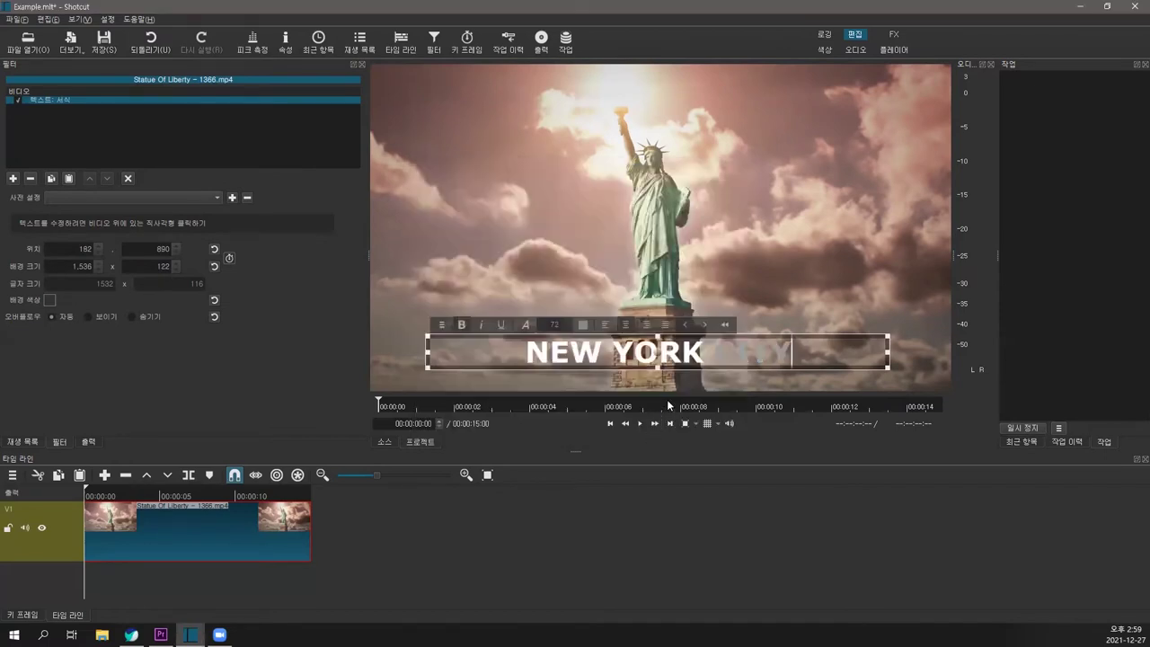
- Set the whole NEW YORK CITY title in the Segoe UI Black font, Regular style, size 72
triple_click(536, 358)
click(525, 325)
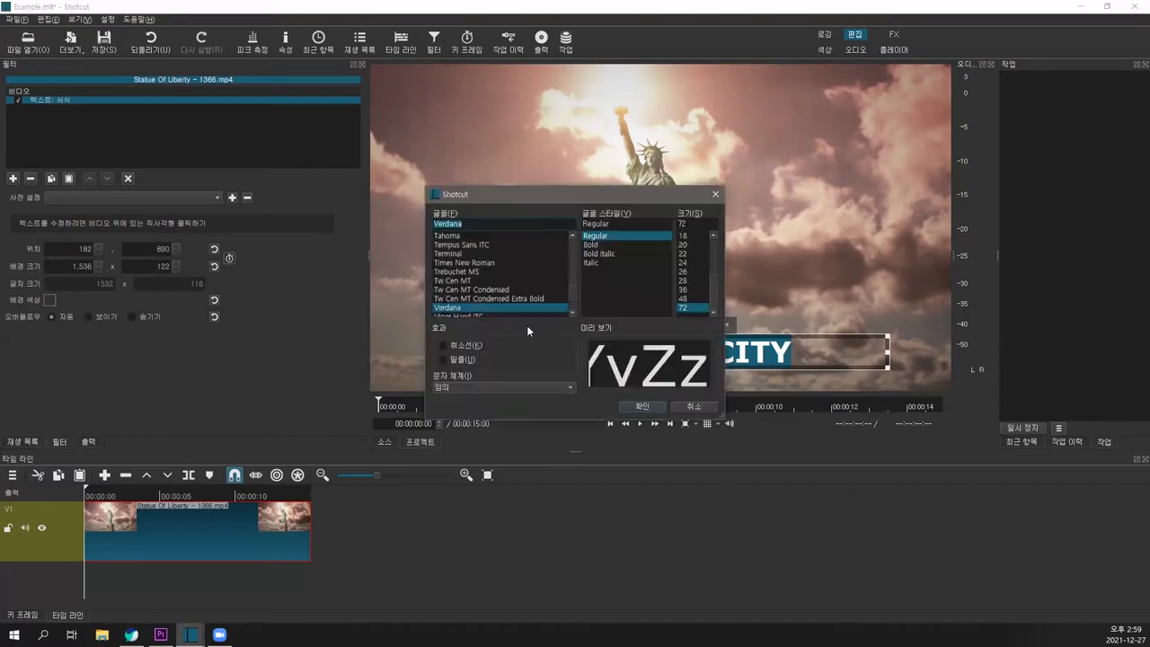
scroll(525, 270, up, 8)
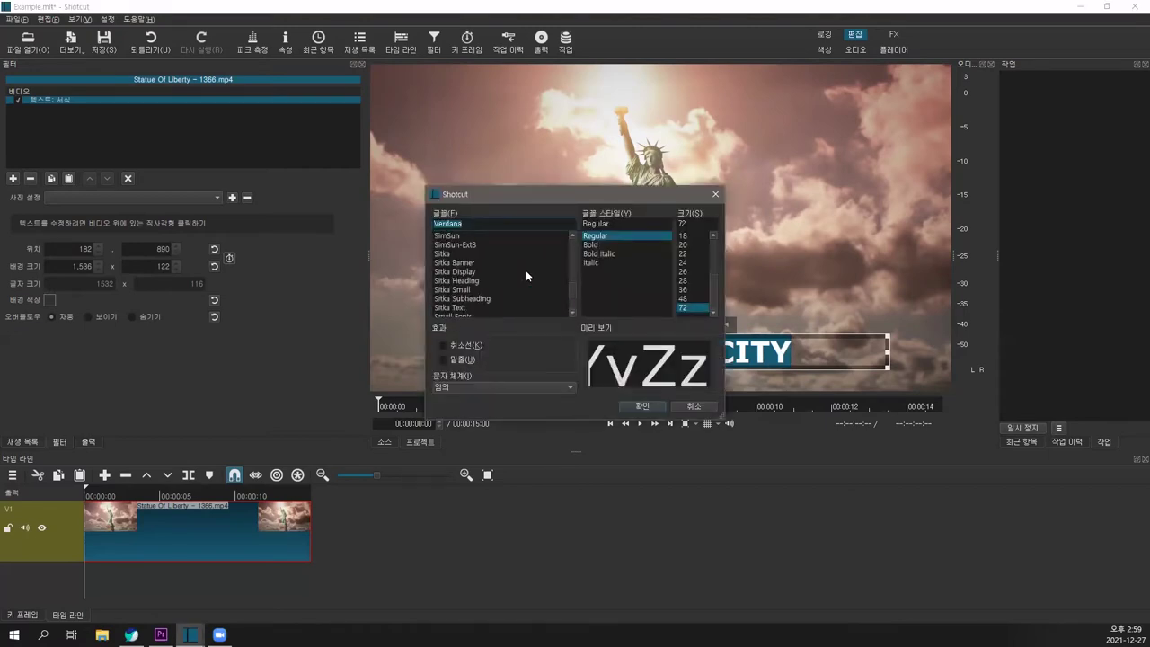
click(526, 269)
click(504, 290)
click(503, 299)
scroll(503, 288, down, 2)
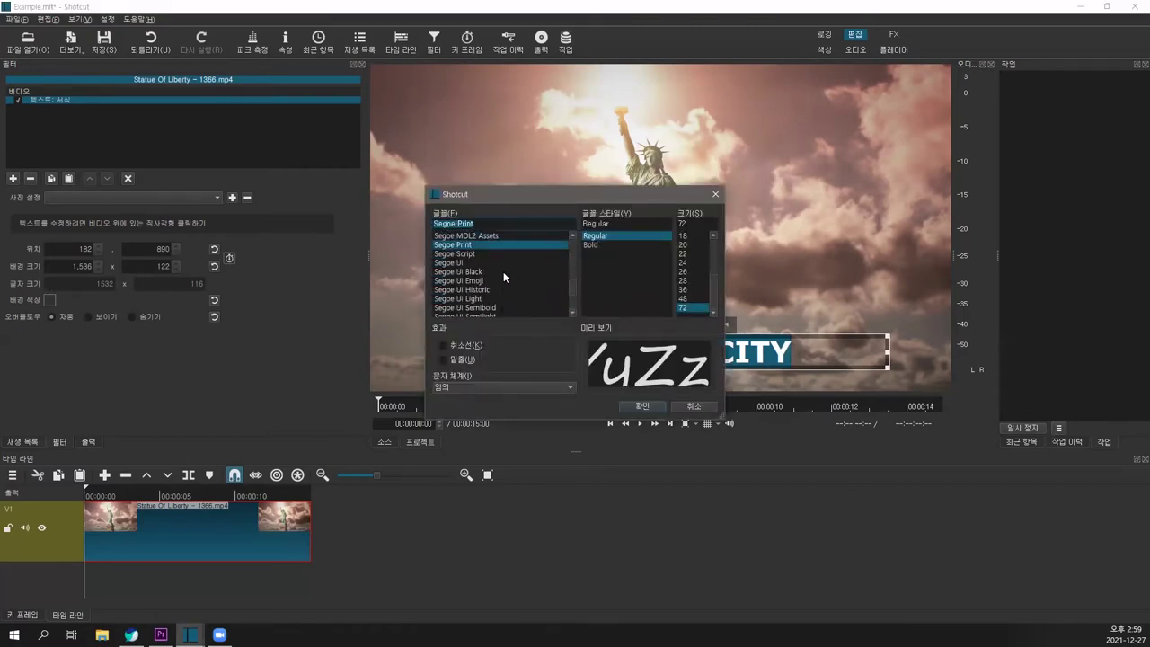
click(503, 275)
click(504, 272)
click(640, 405)
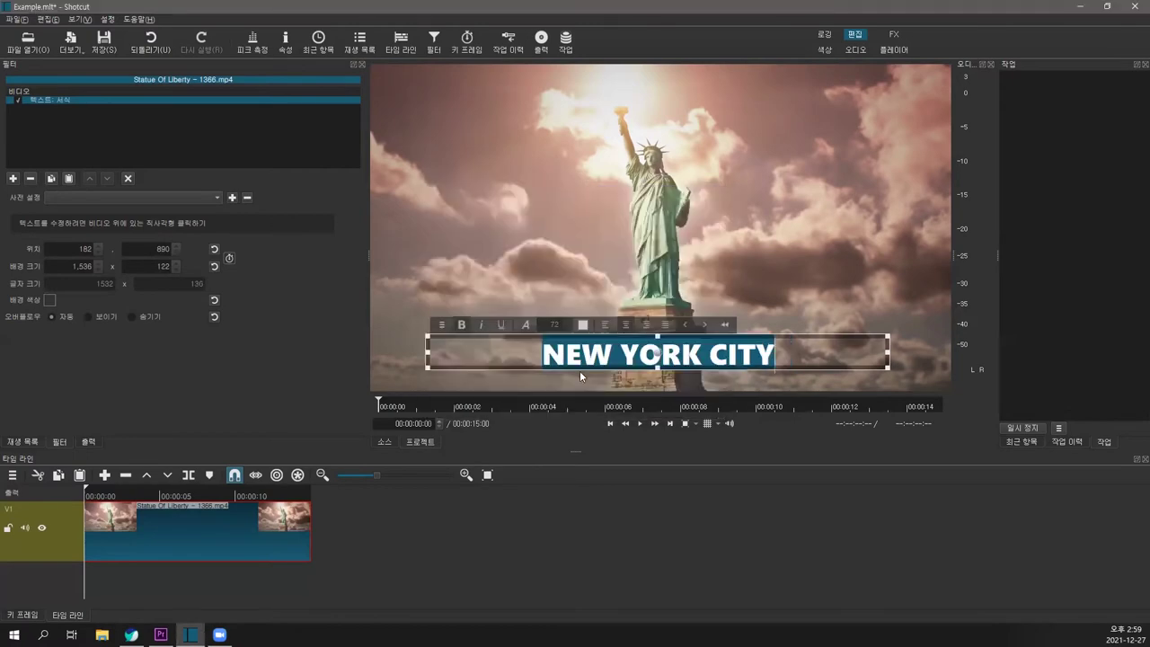
right_click(437, 319)
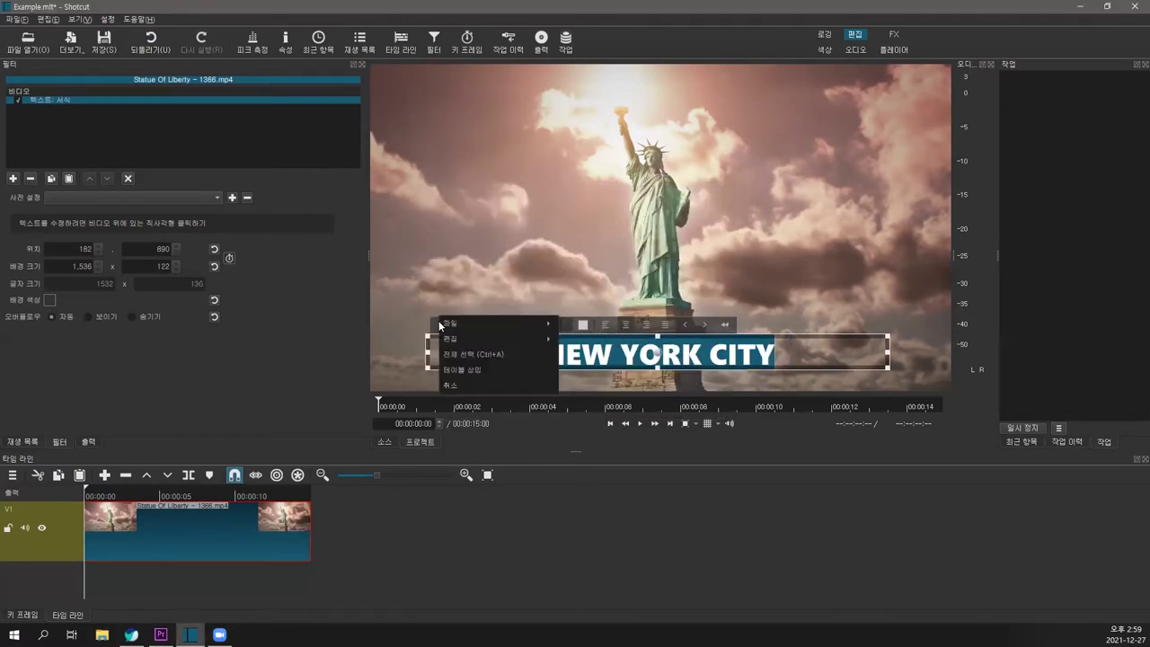
mouse_move(494, 338)
click(727, 327)
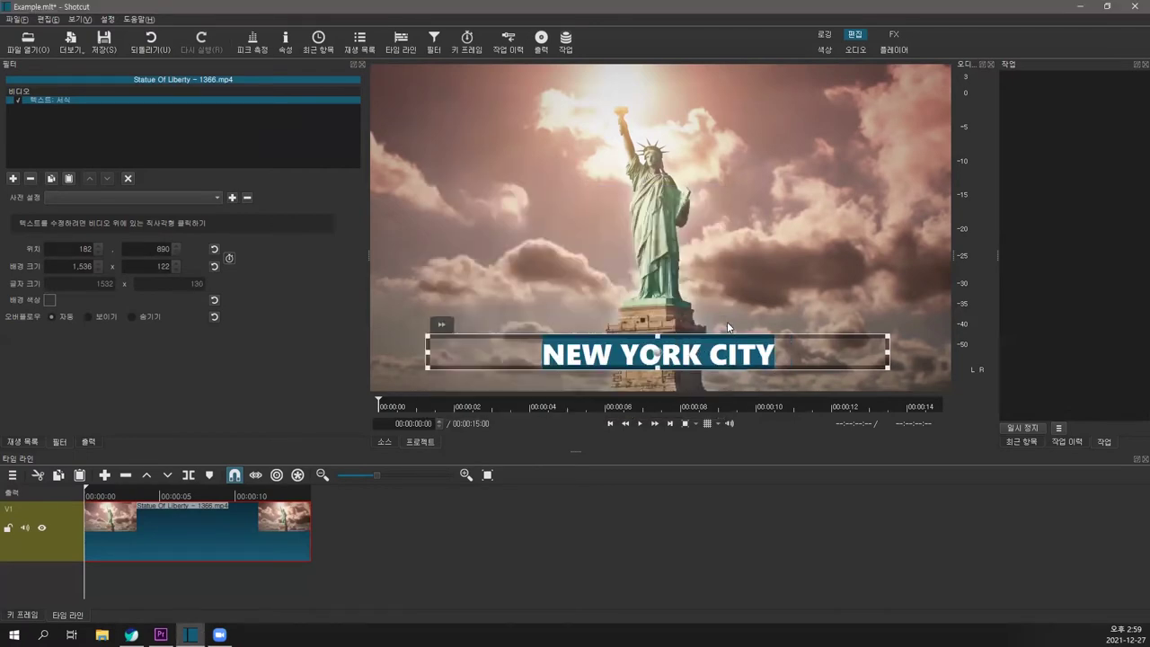
click(442, 326)
click(529, 325)
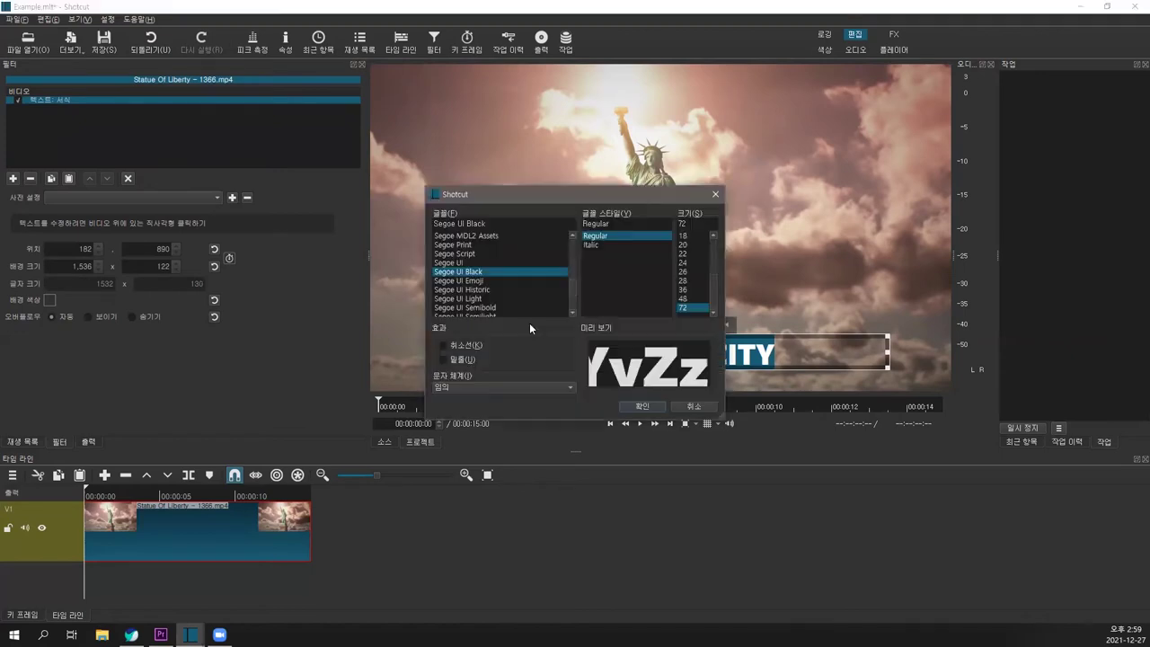
click(692, 408)
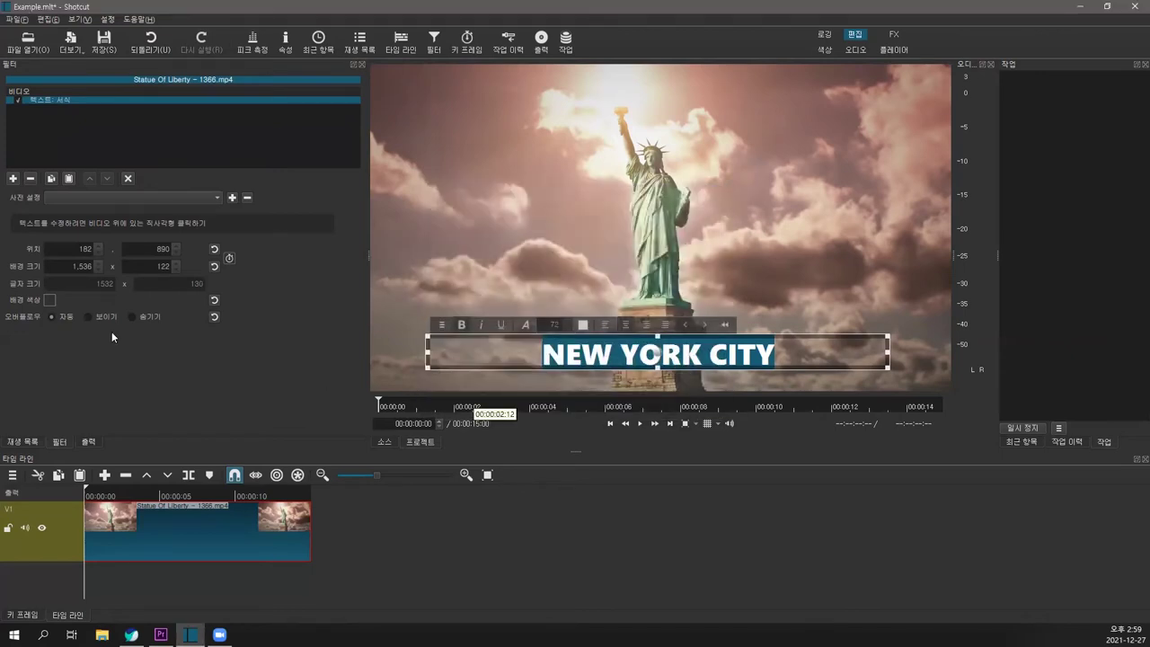
- Choose a background colour for the NEW YORK CITY text box
click(50, 299)
drag(702, 240, 676, 280)
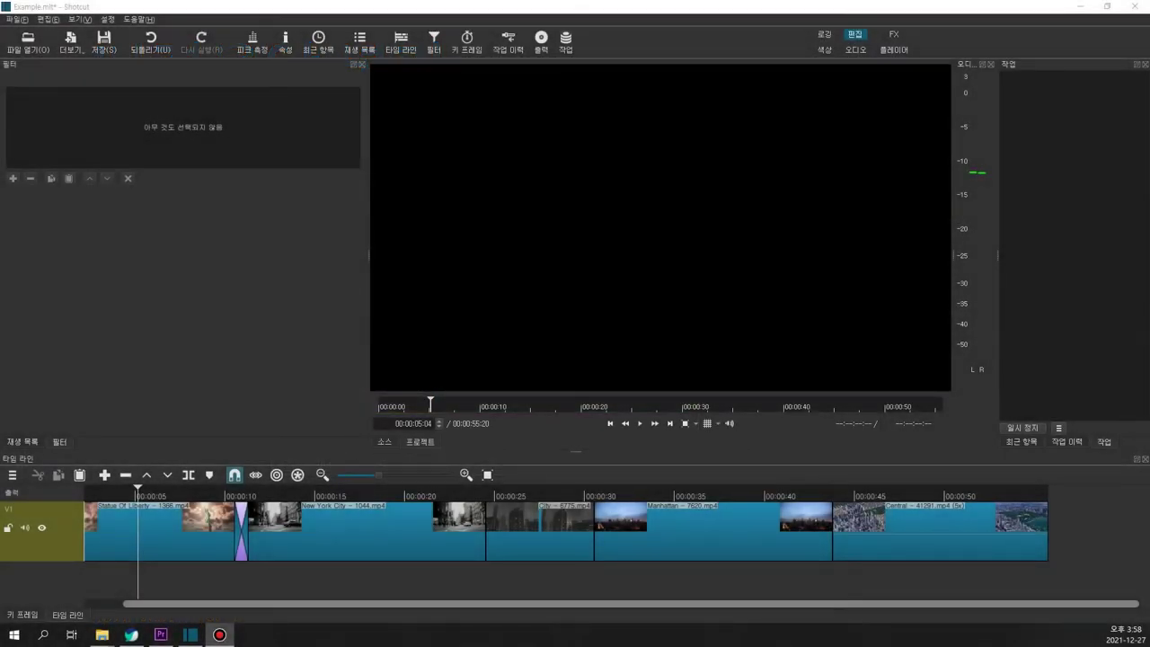
- Add an audio track to the timeline below video track V1
right_click(43, 515)
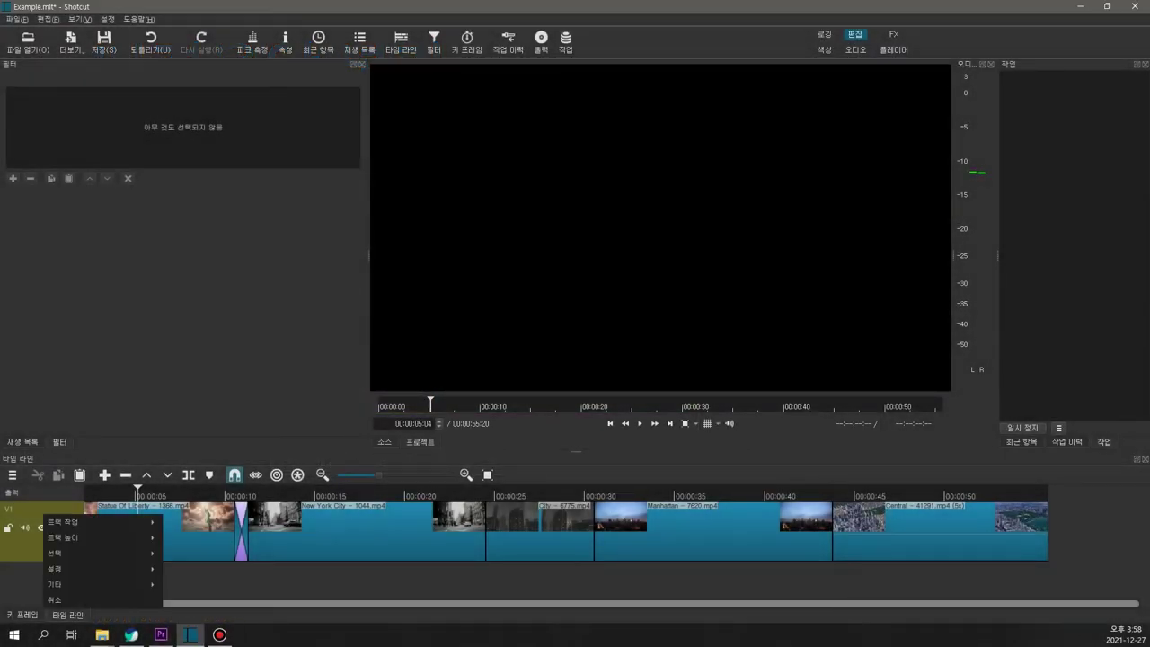
mouse_move(68, 522)
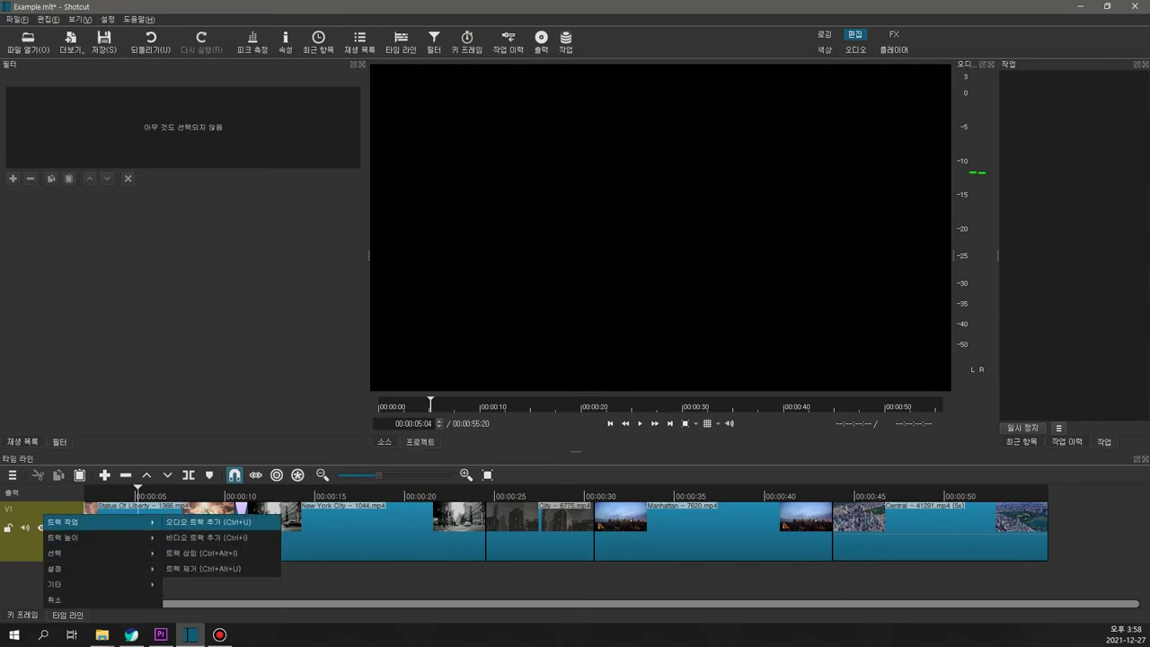
click(208, 522)
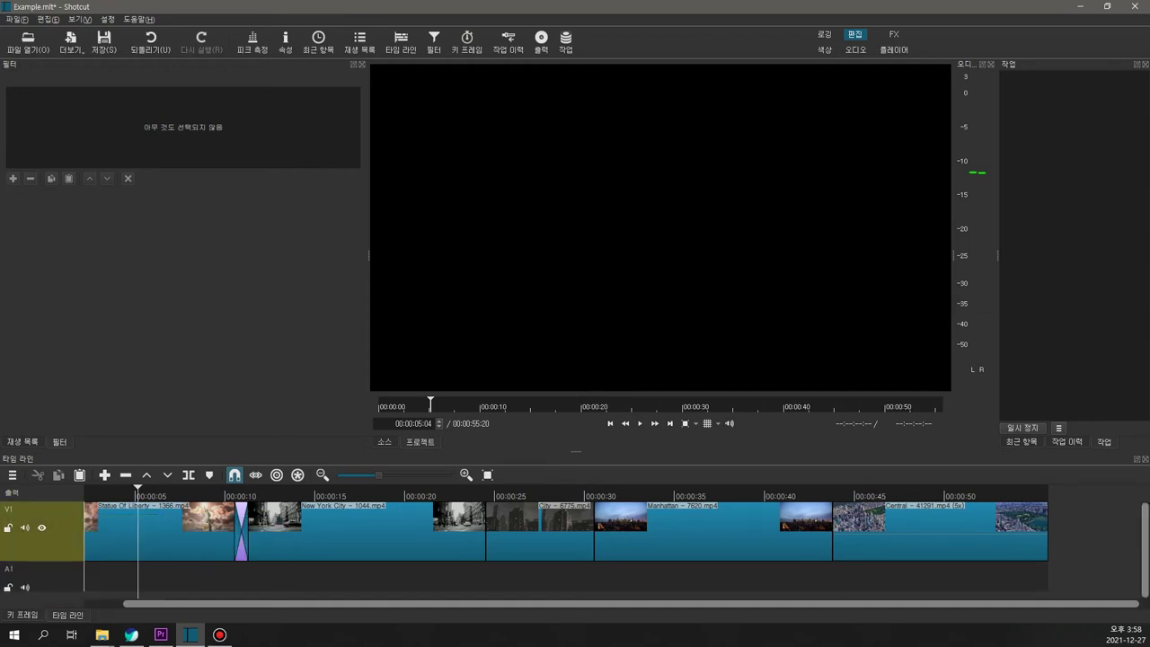
- Place the 여명의 비애 (Sorrow of Dawn) MP3 at the very start of audio track A1 and play the timeline from near the beginning
key(minus)
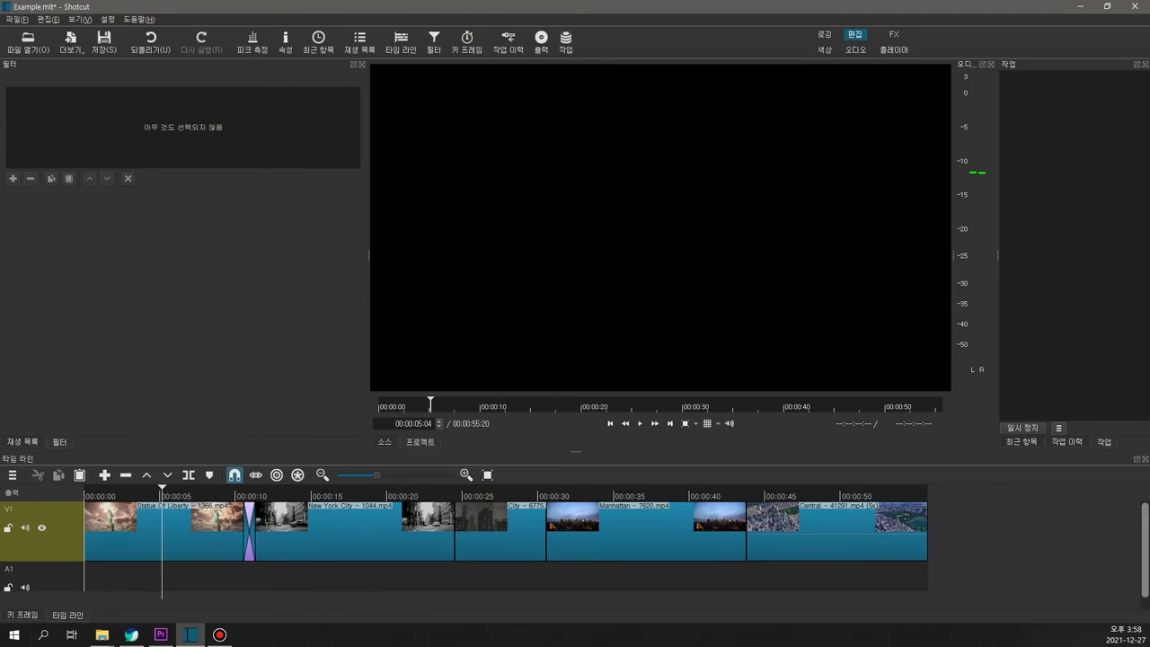
key(minus)
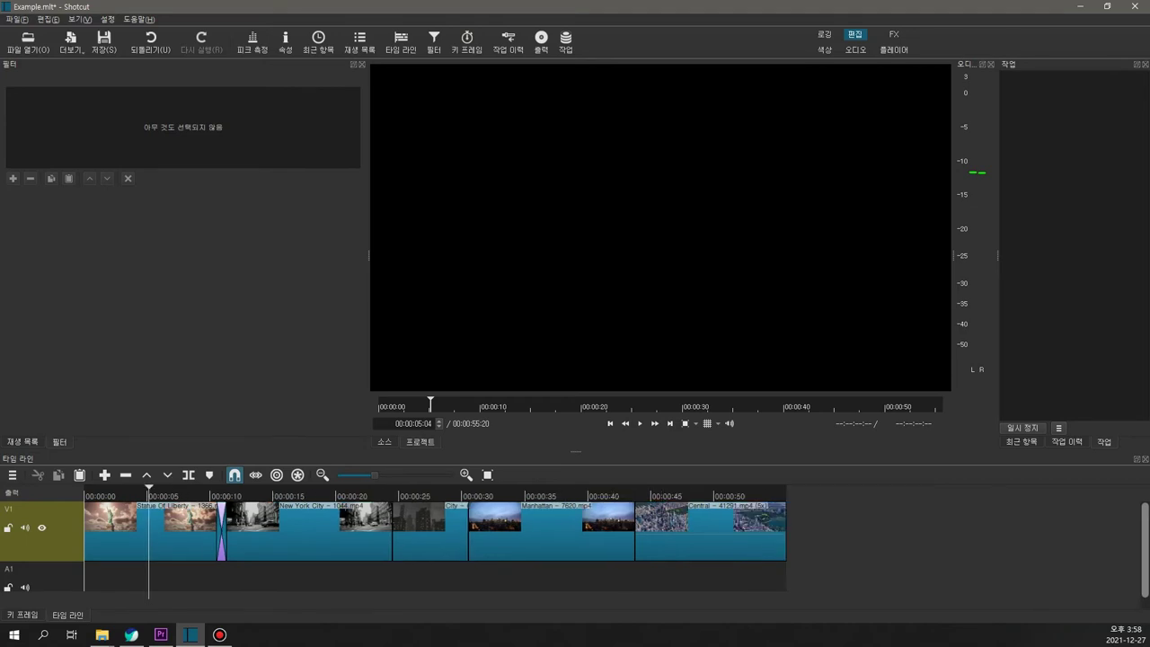
scroll(574, 539, down, 1)
scroll(575, 539, up, 1)
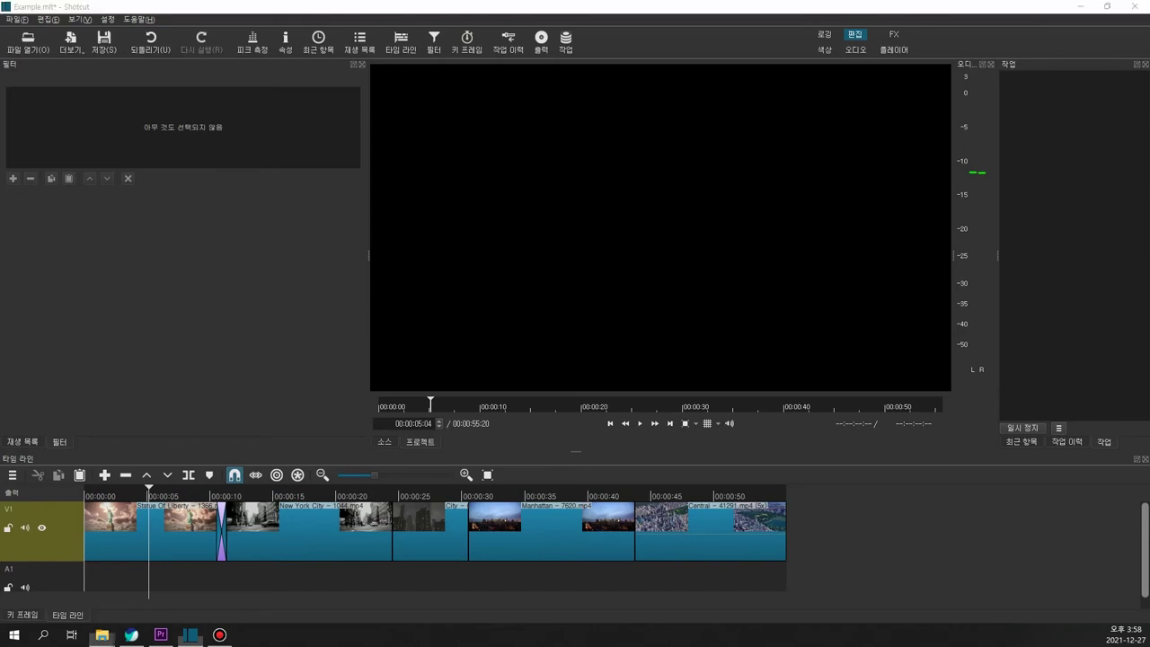
drag(0, 539, 131, 590)
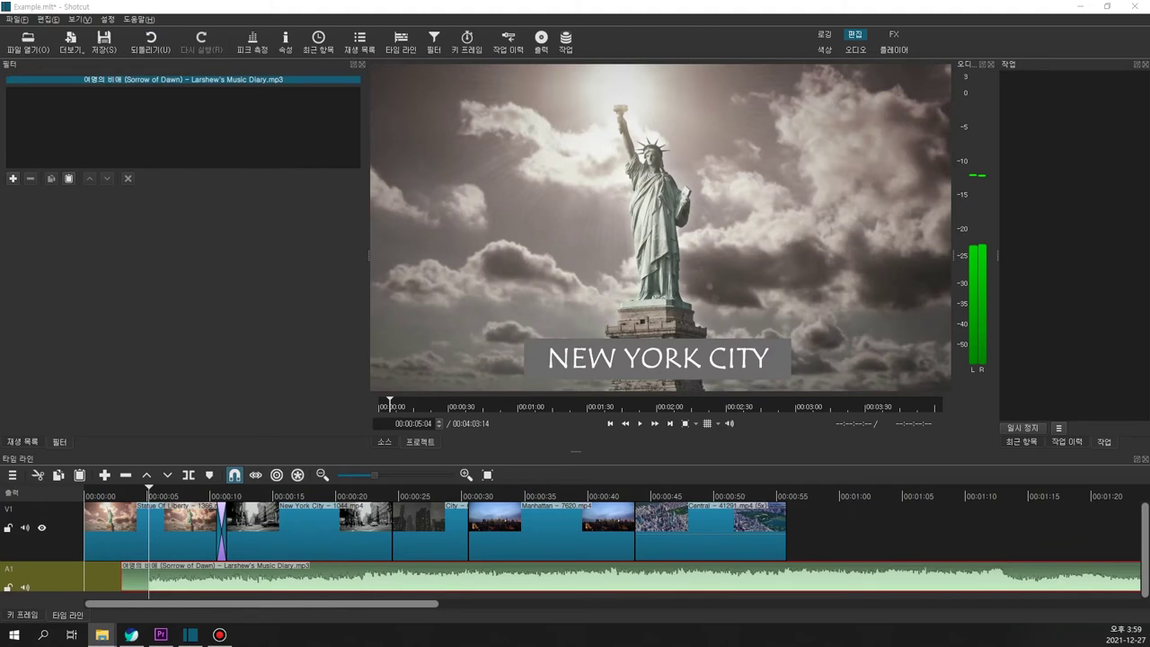
drag(122, 575, 85, 575)
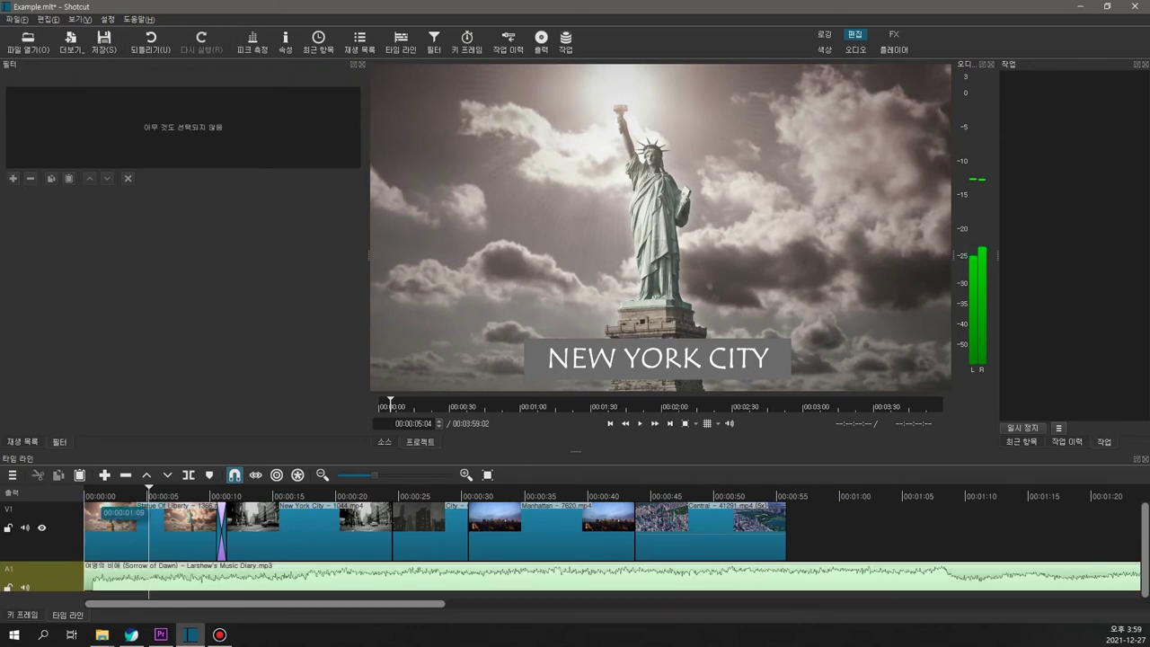
click(93, 496)
key(space)
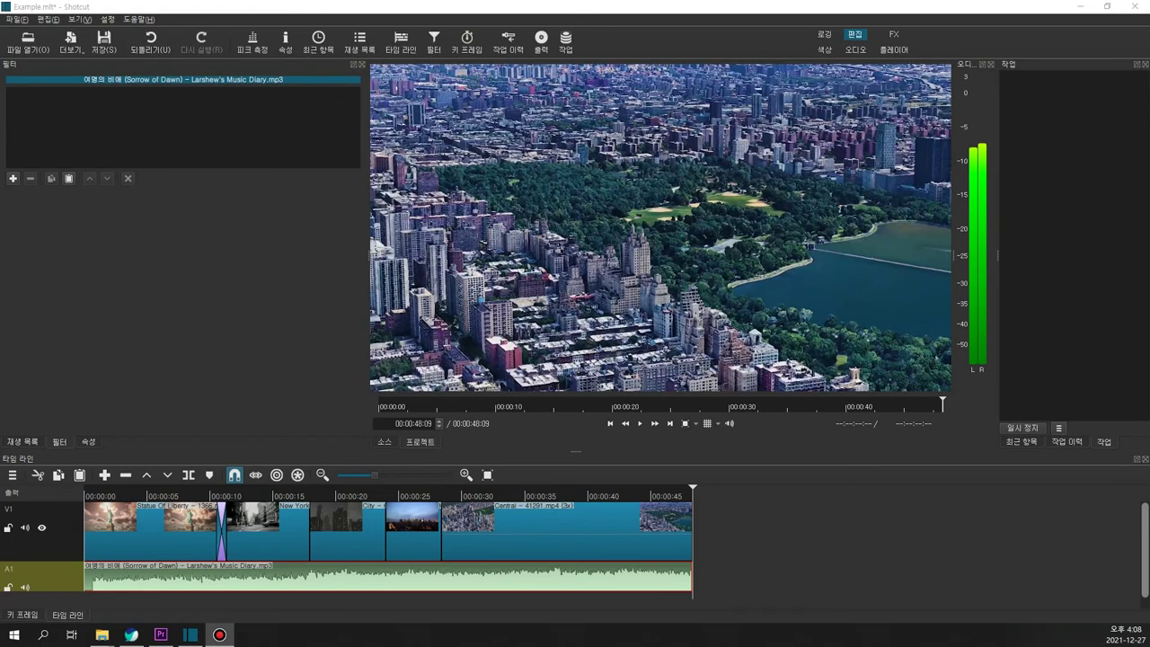
- Open the video export settings, select the YouTube preset and show the advanced options
click(17, 19)
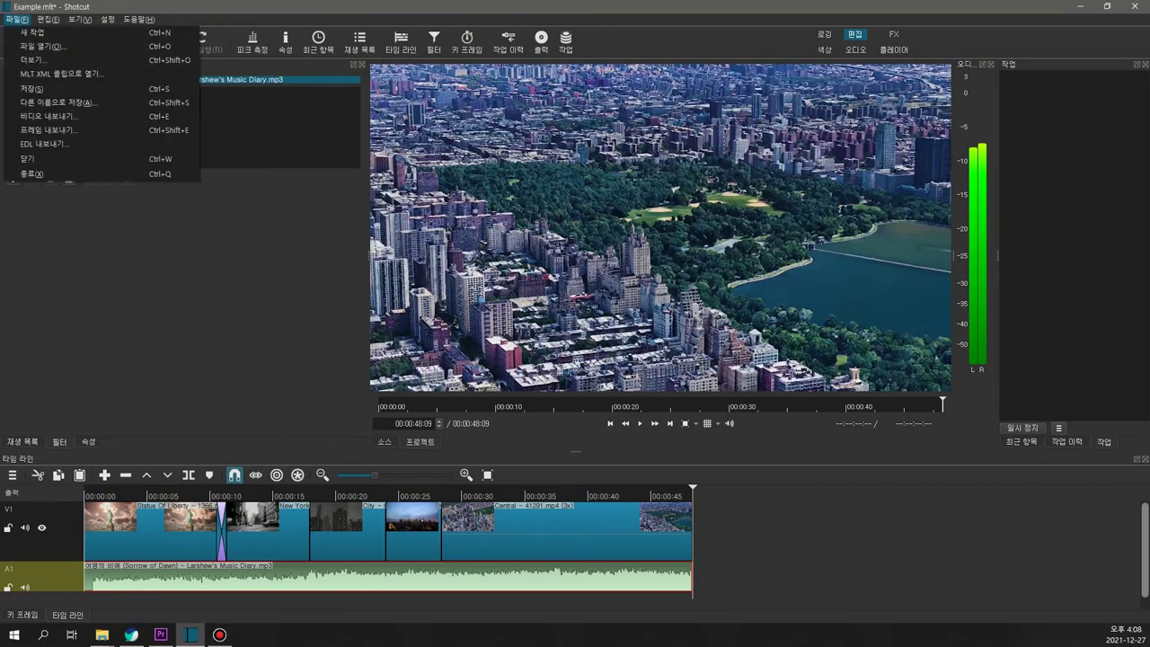
click(54, 116)
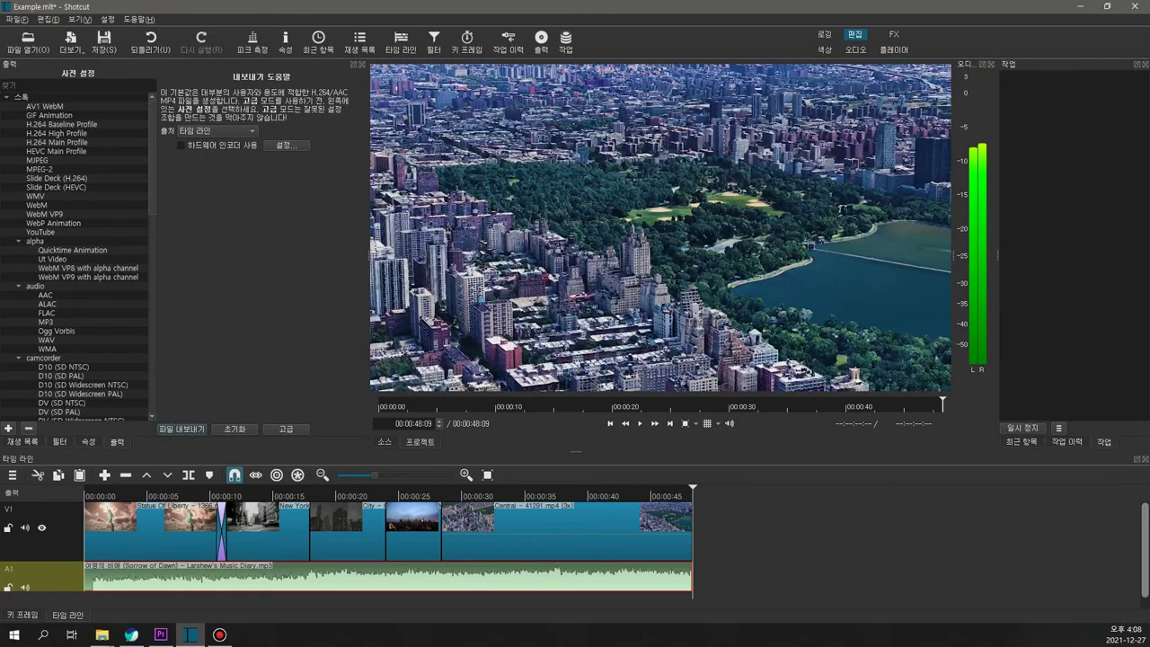
click(57, 133)
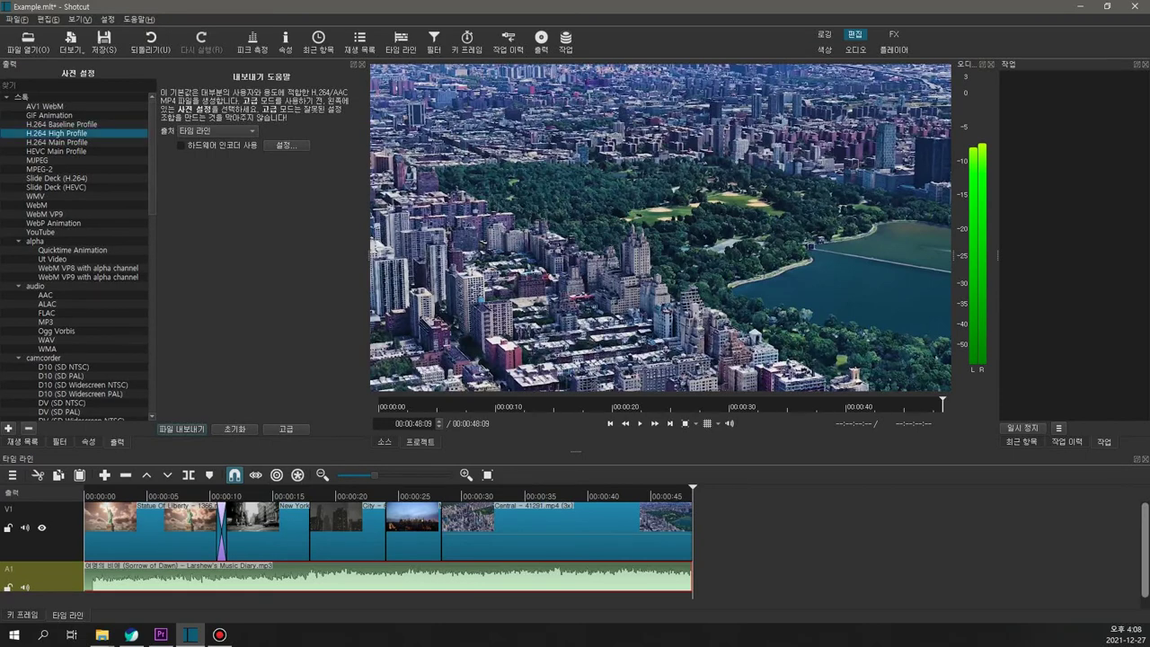
click(41, 232)
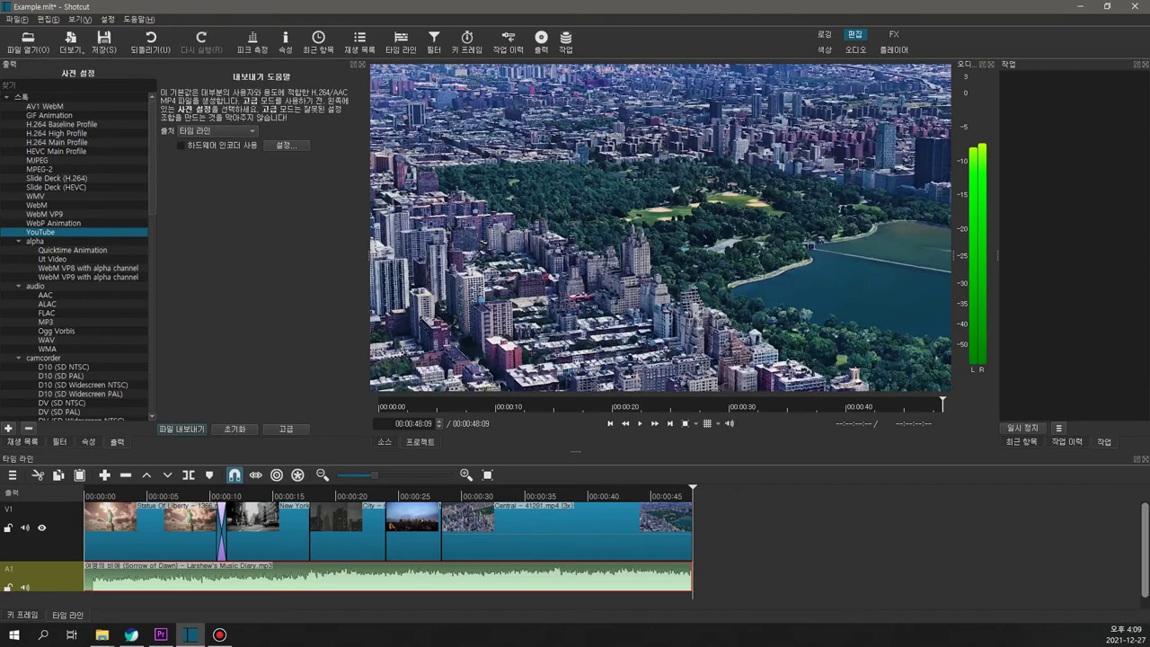
click(285, 429)
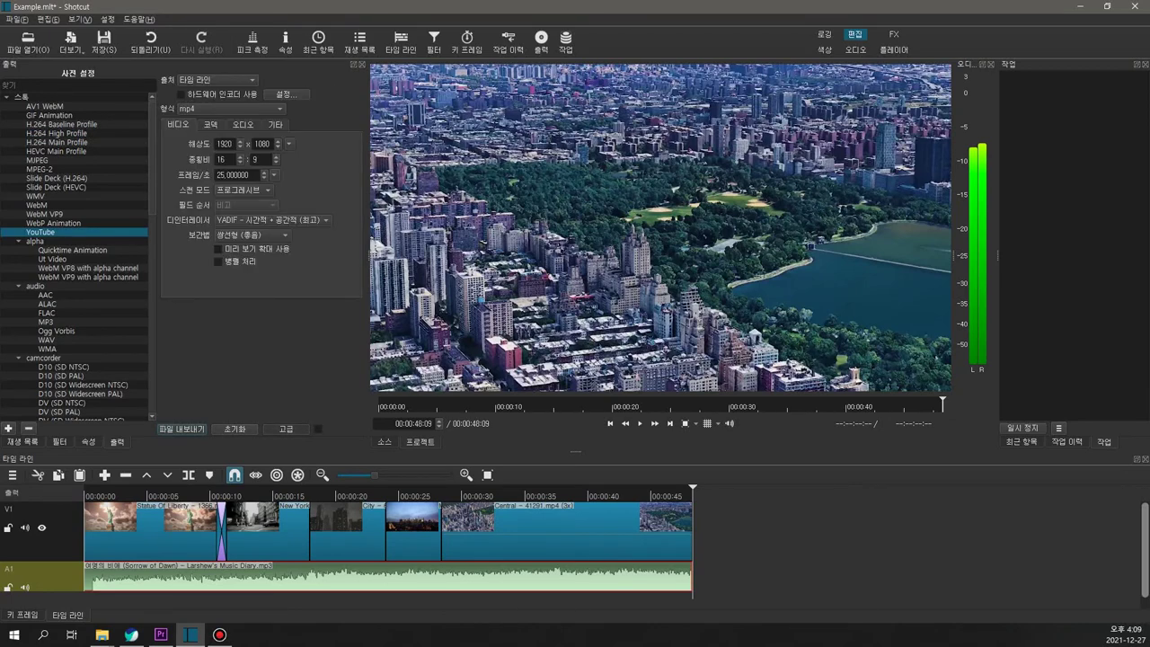
- Look through the available export formats and keep mp4 as the format
click(229, 108)
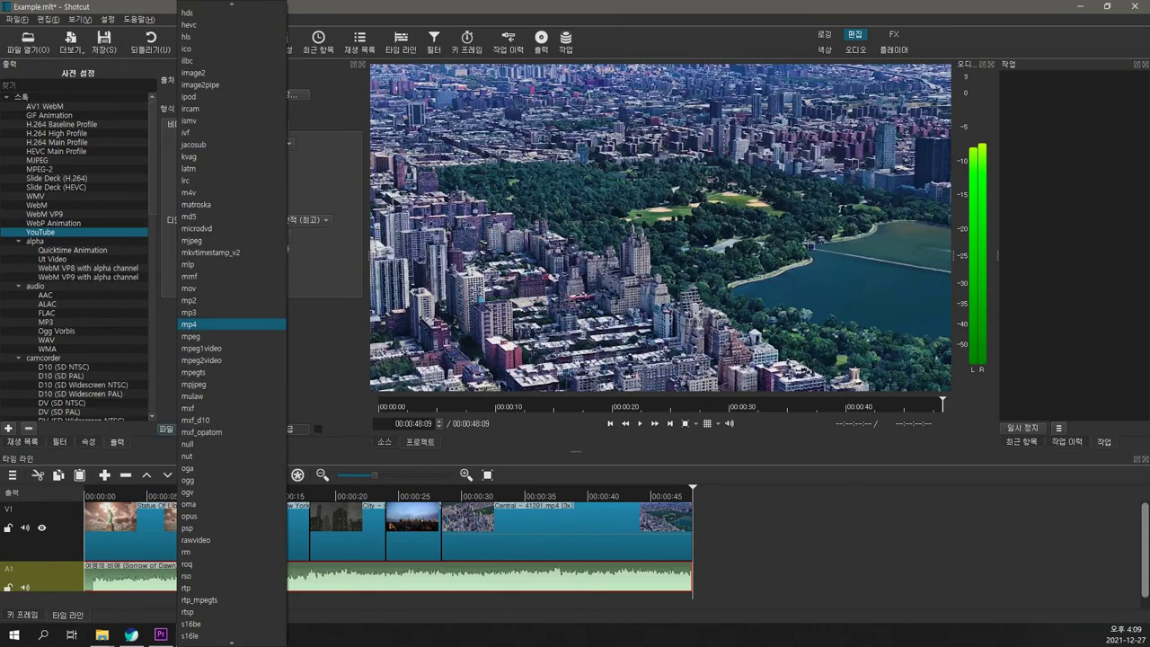
scroll(232, 335, down, 6)
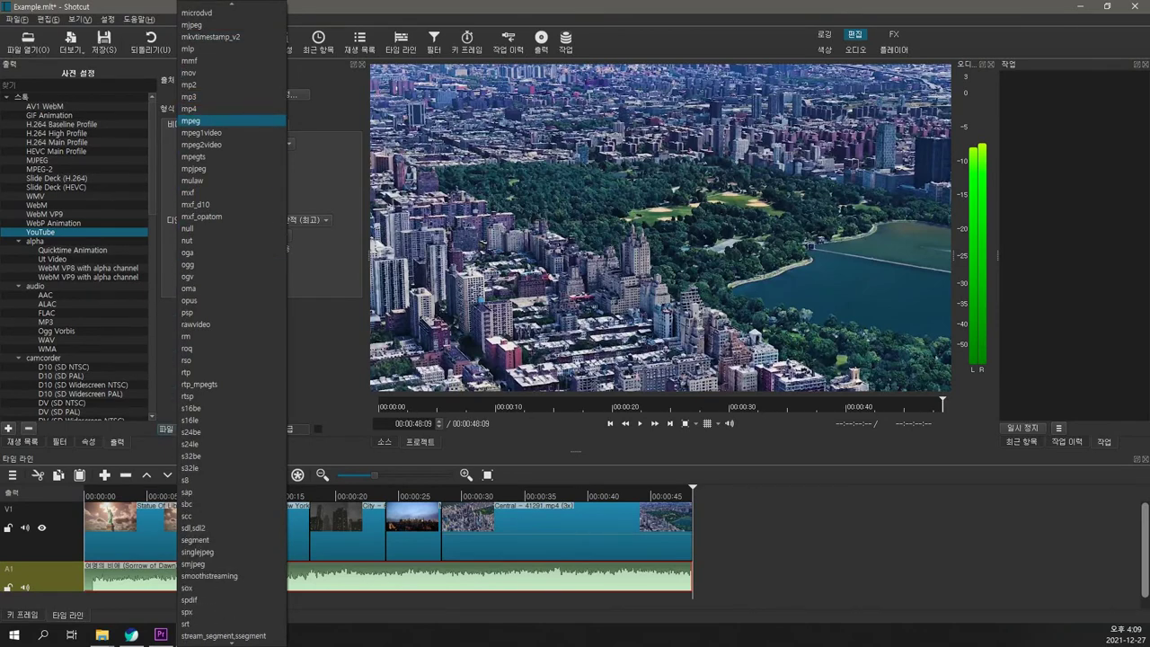
scroll(232, 311, down, 11)
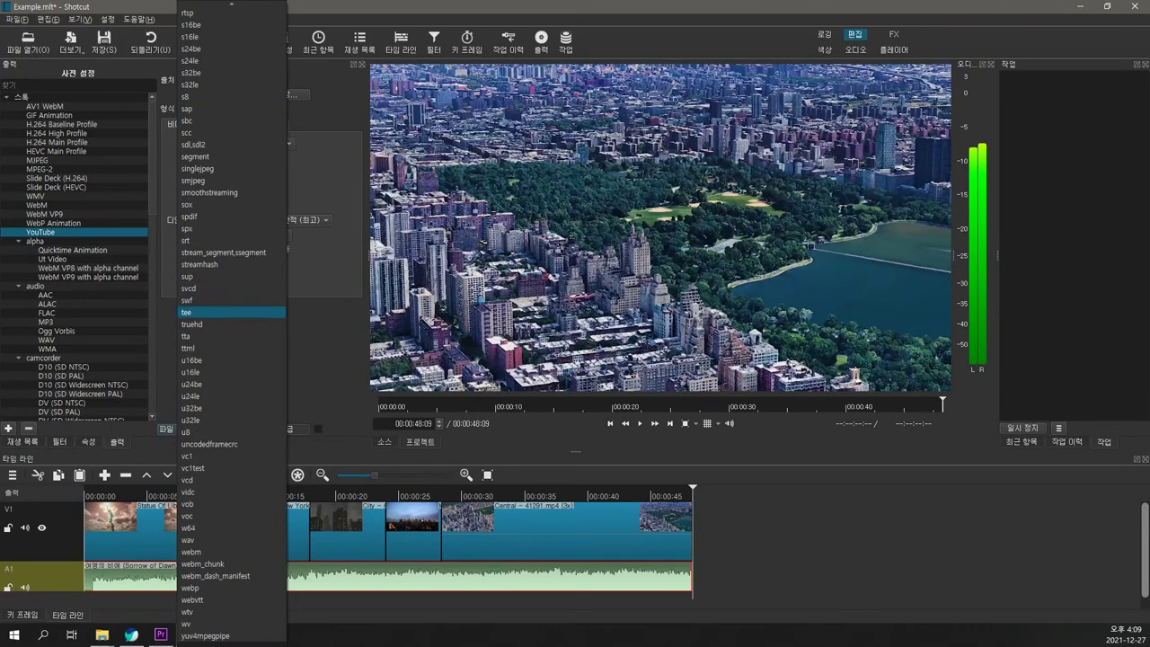
scroll(232, 300, up, 12)
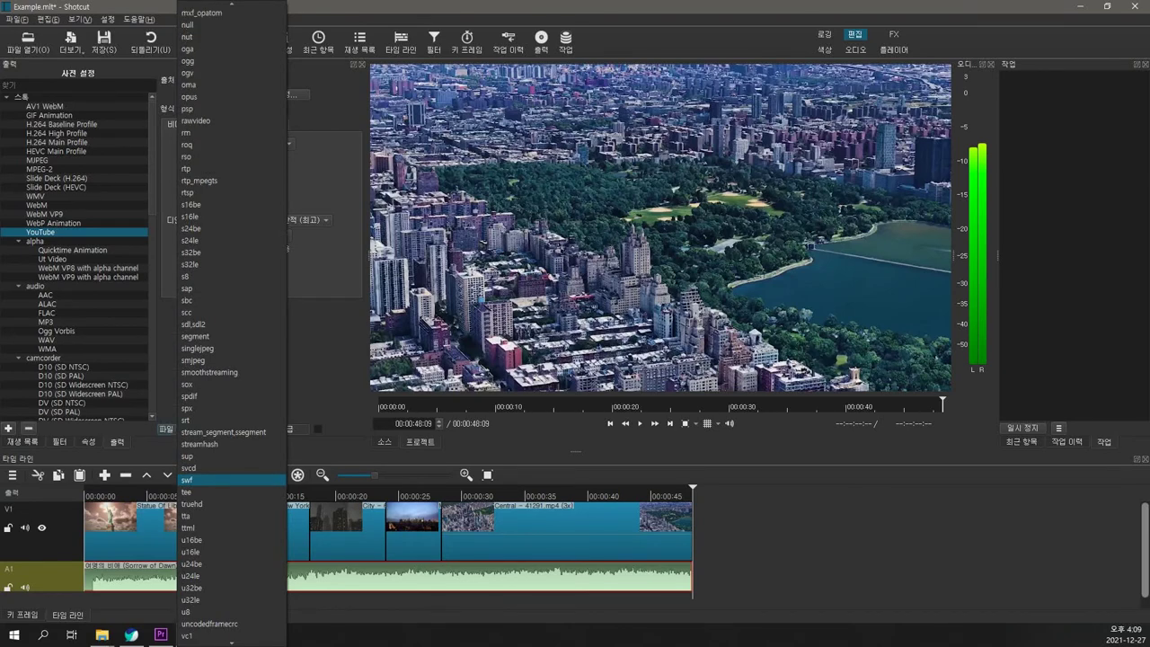
scroll(232, 288, up, 3)
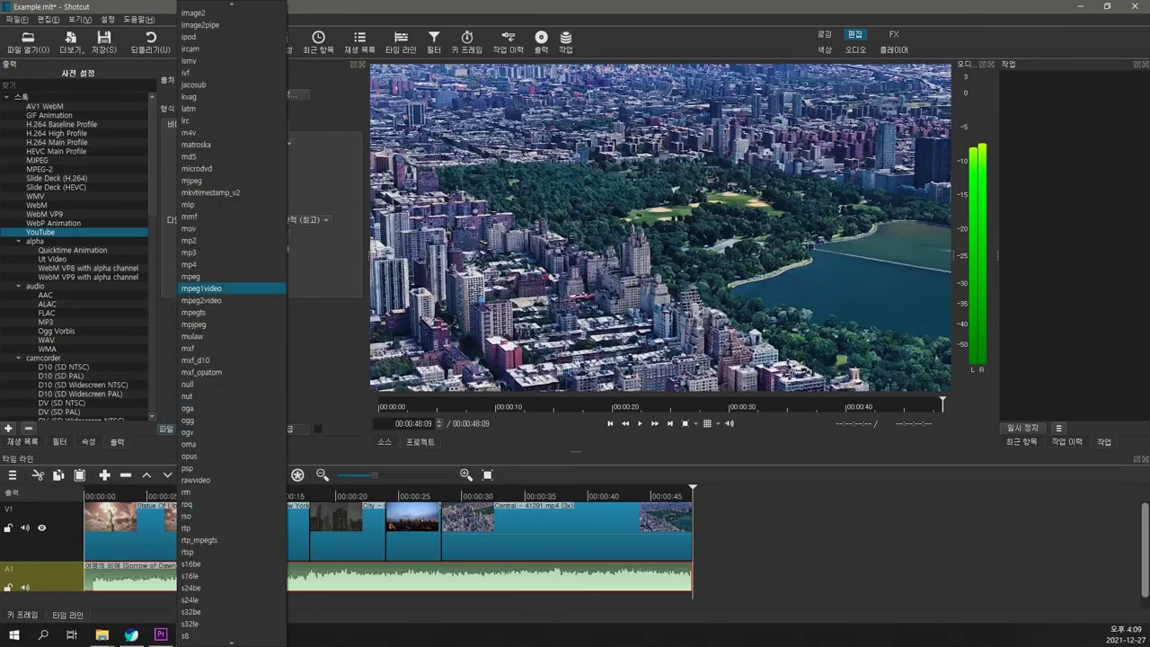
click(231, 264)
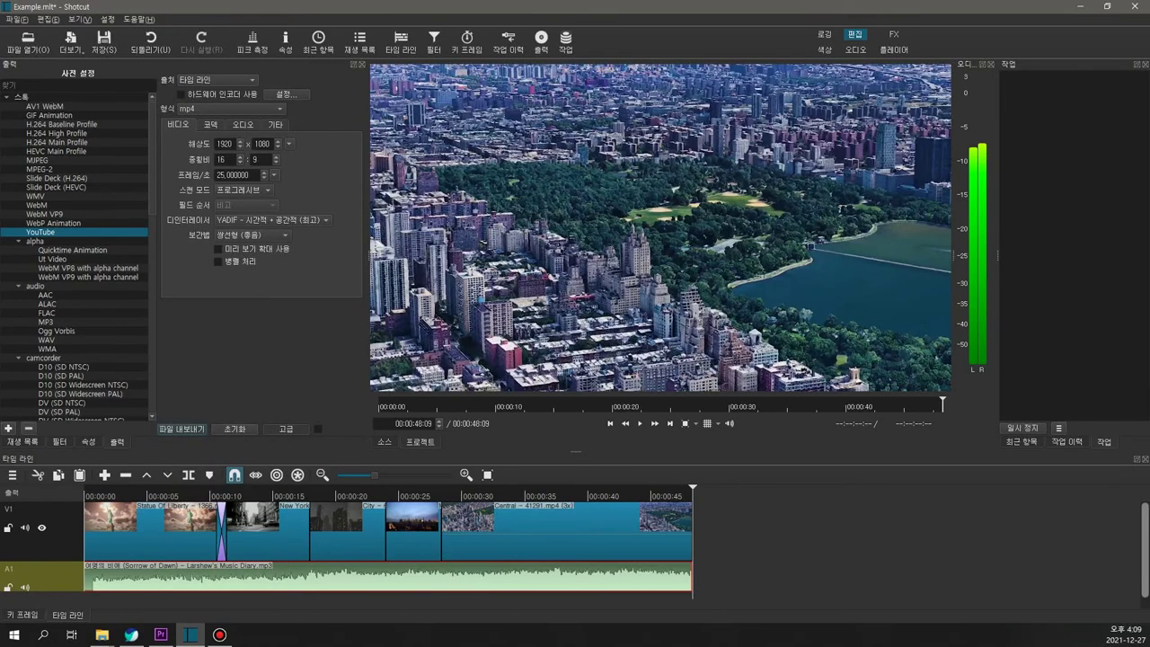
- Review the codec, audio, other and video settings of the YouTube export preset
click(211, 124)
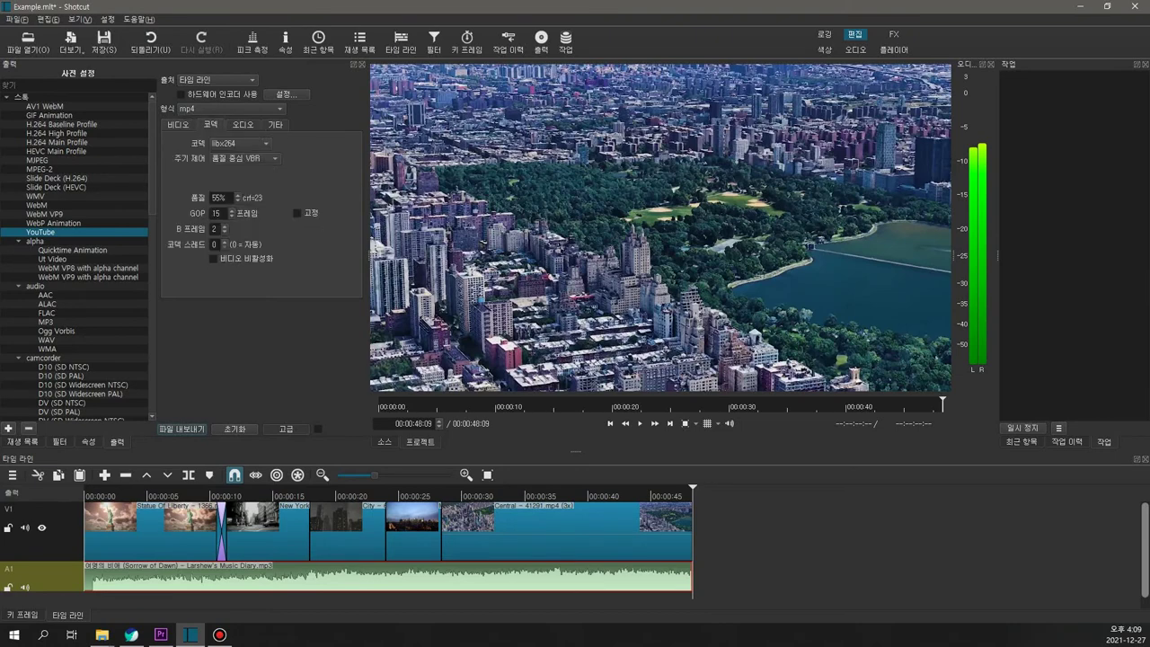
click(242, 124)
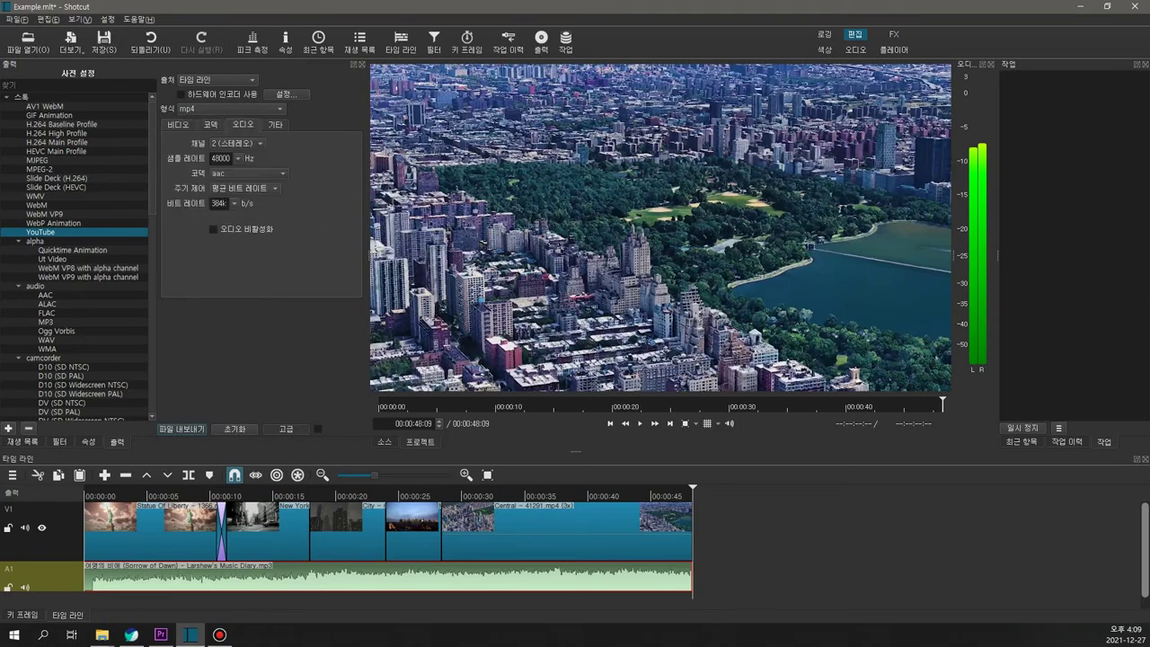
click(275, 124)
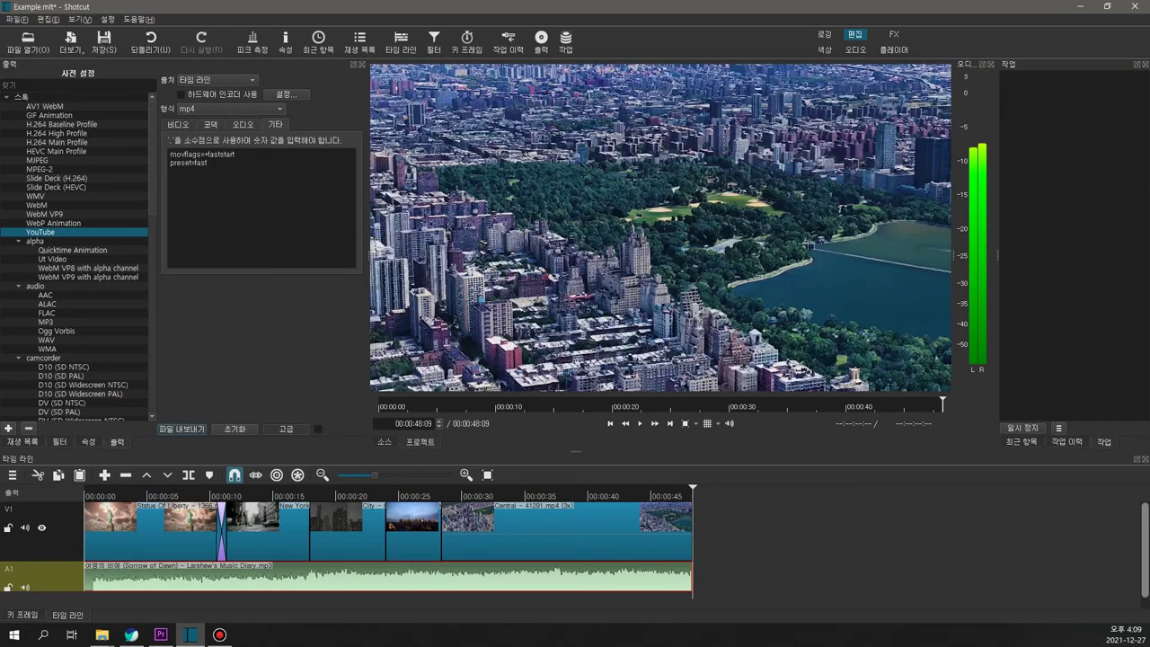
click(178, 123)
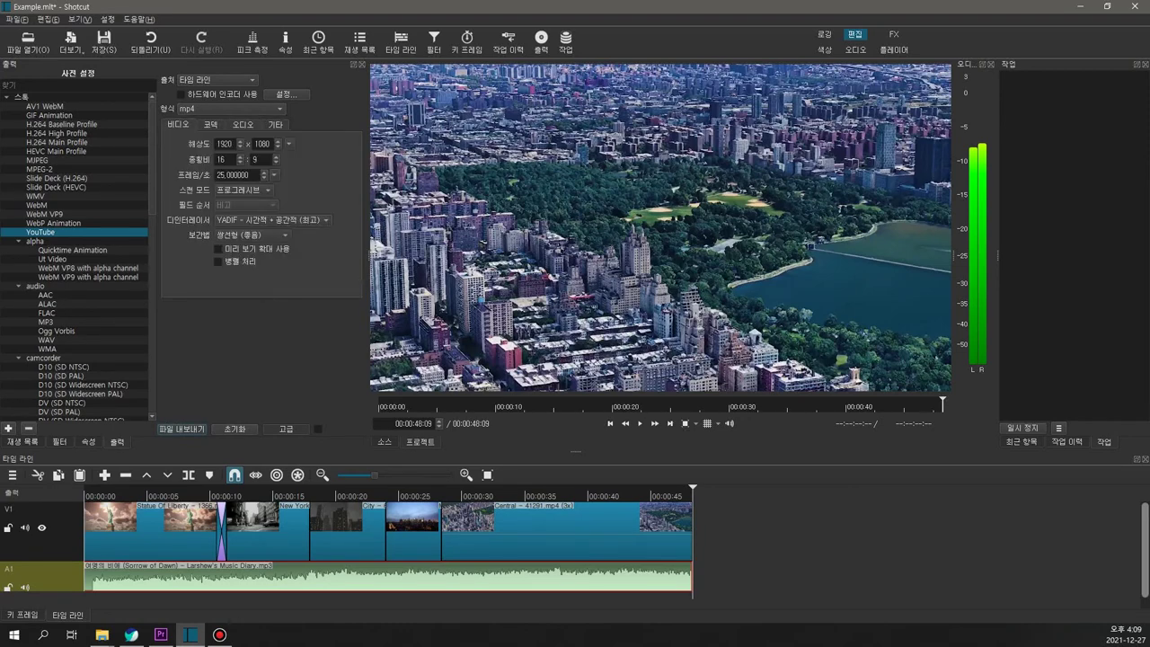
- Export the timeline as Example.mp4 in the 동영상 (Videos) folder
click(182, 429)
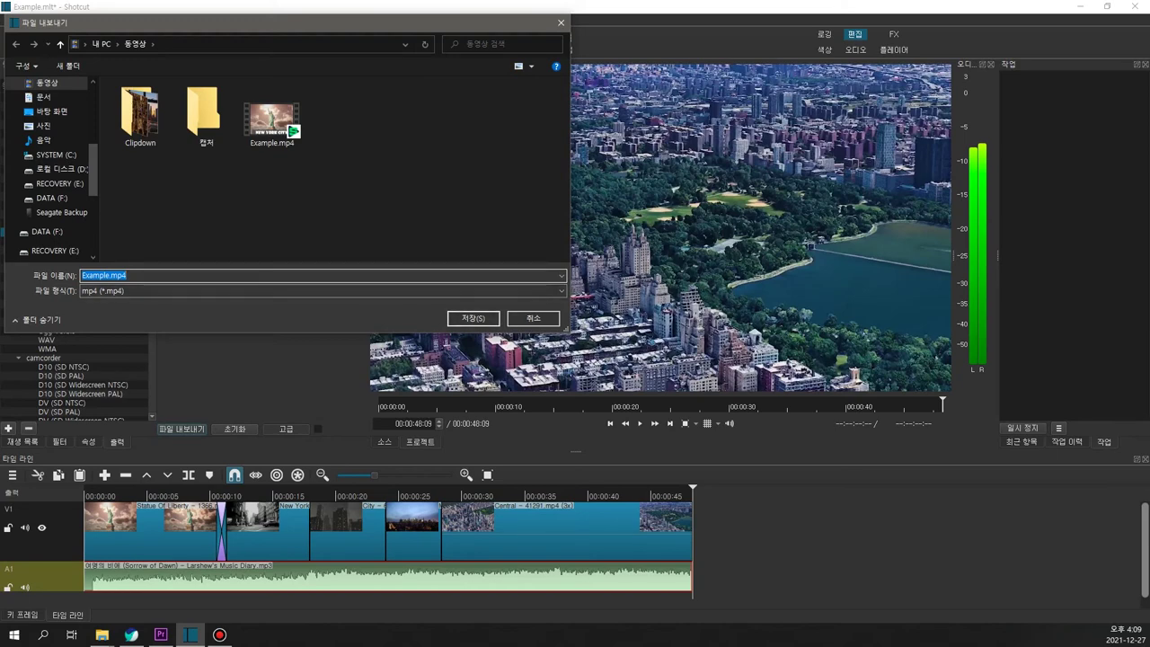
click(110, 275)
key(Return)
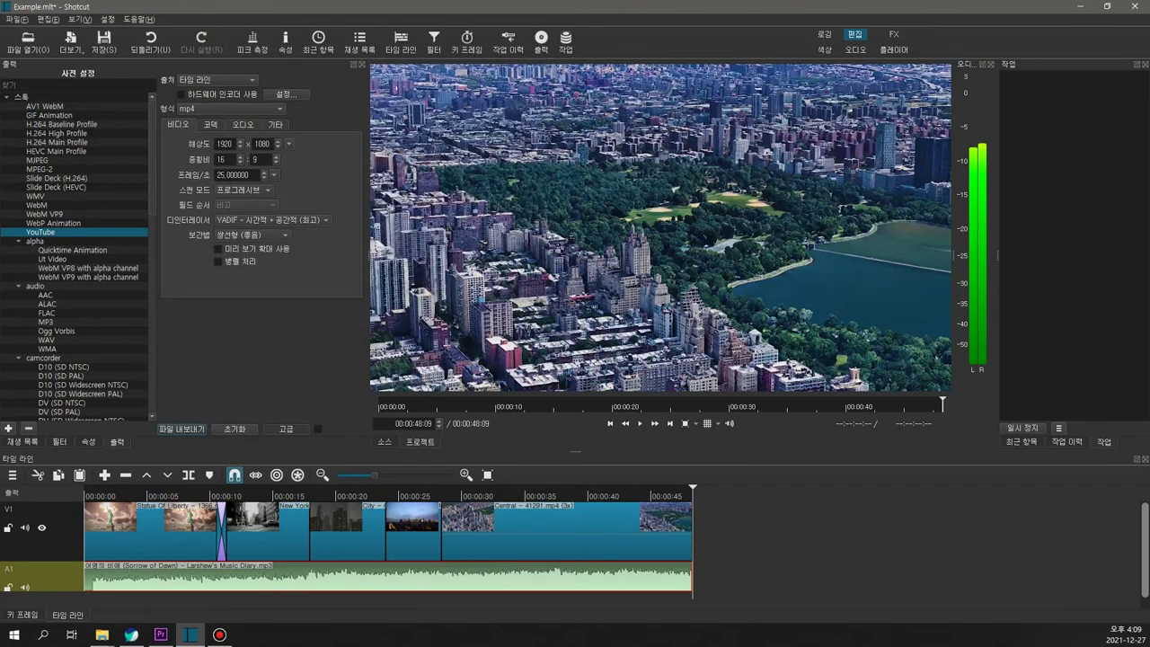